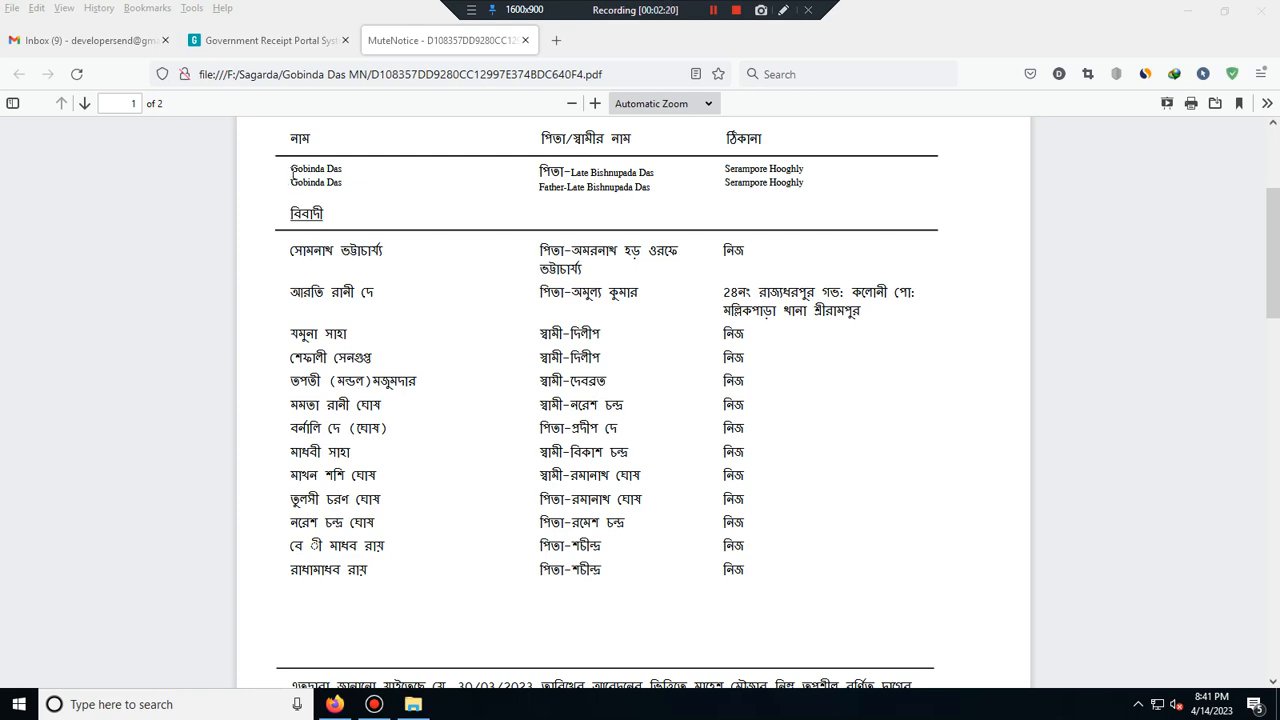
- Highlight only the applicant's name in the PDF table's first row, clearing stray selections
{"action": "left_click_drag", "start_coordinate": [291, 169], "coordinate": [345, 176]}
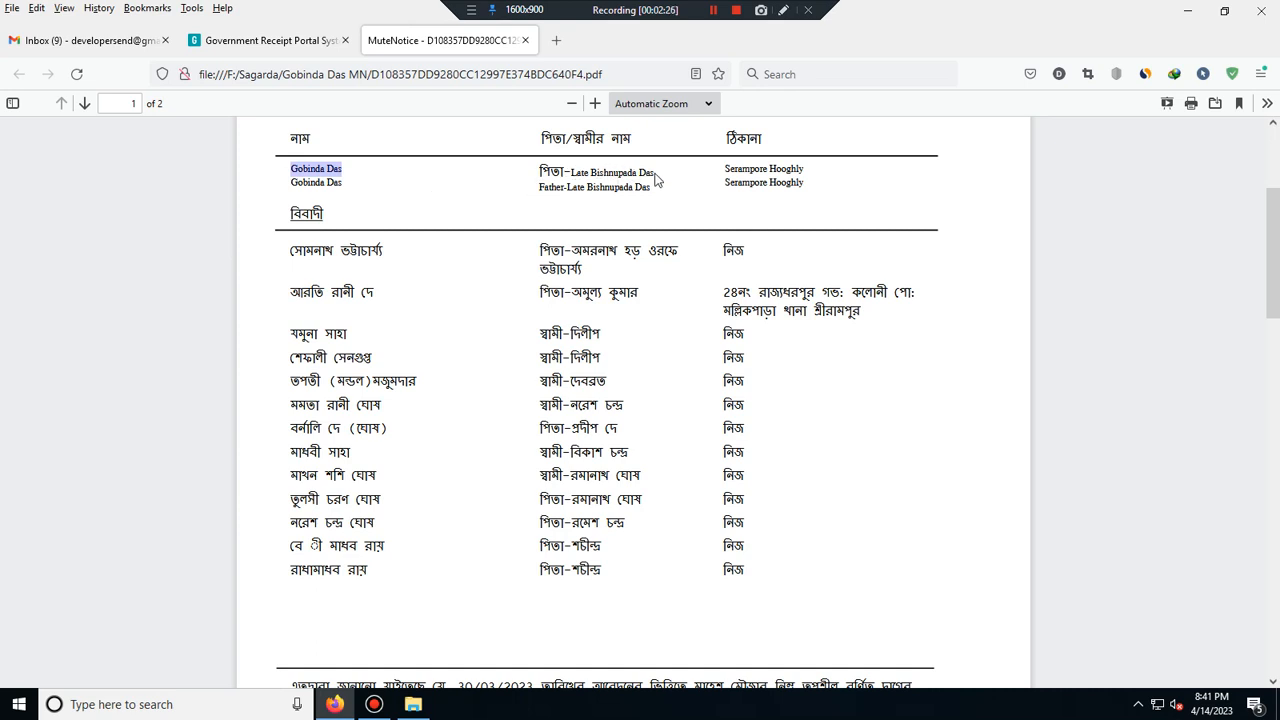
{"action": "left_click", "coordinate": [583, 177]}
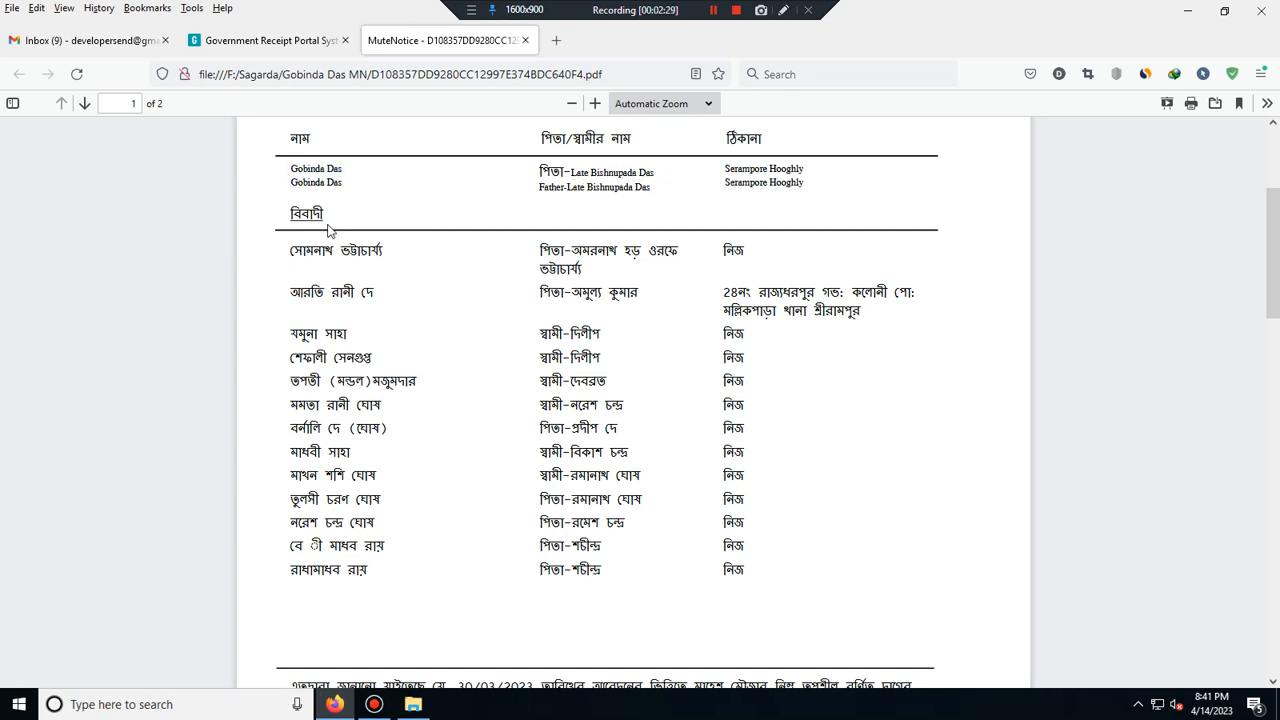
{"action": "left_click_drag", "start_coordinate": [292, 168], "coordinate": [350, 176]}
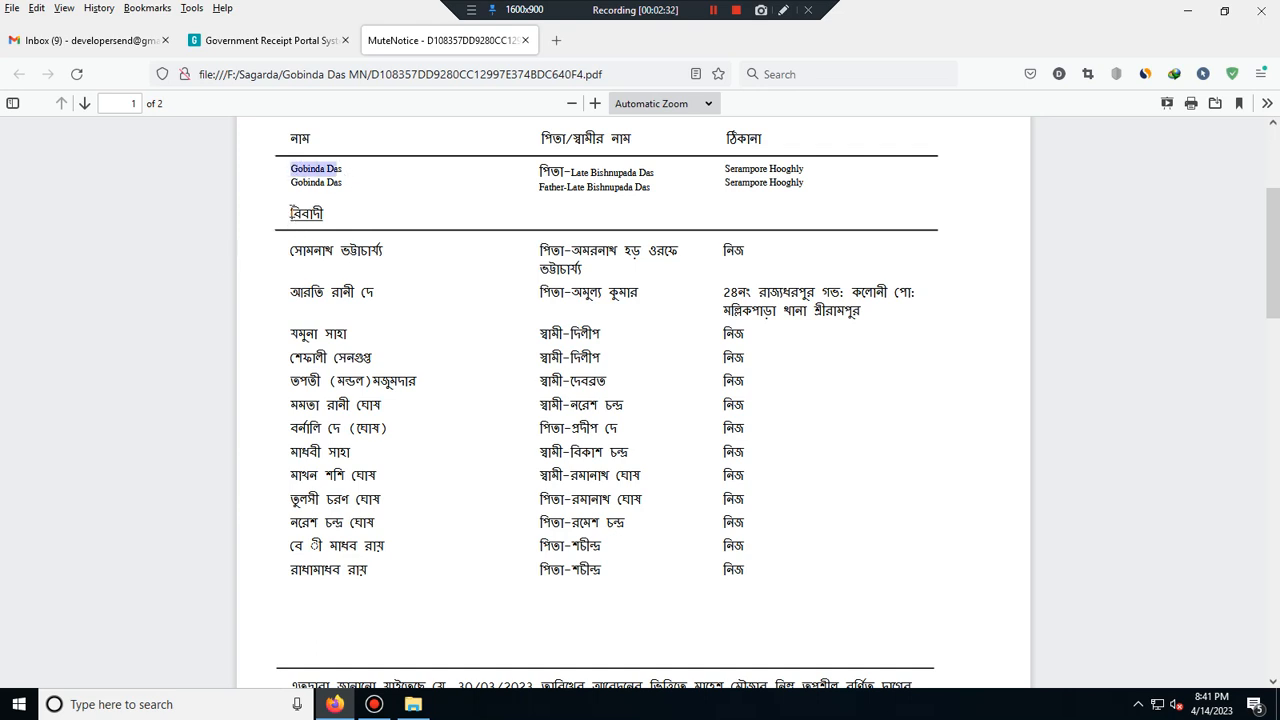
{"action": "left_click_drag", "start_coordinate": [291, 214], "coordinate": [367, 527]}
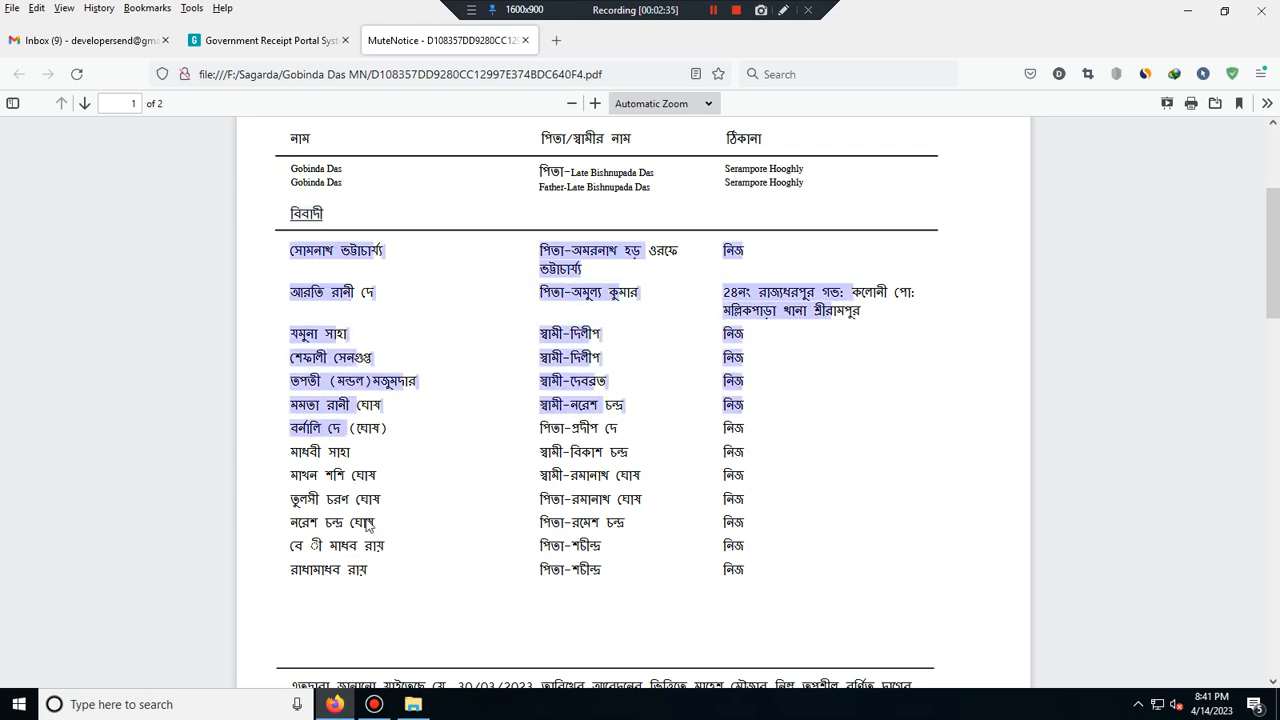
{"action": "left_click", "coordinate": [288, 287]}
{"action": "left_click_drag", "start_coordinate": [291, 168], "coordinate": [343, 169]}
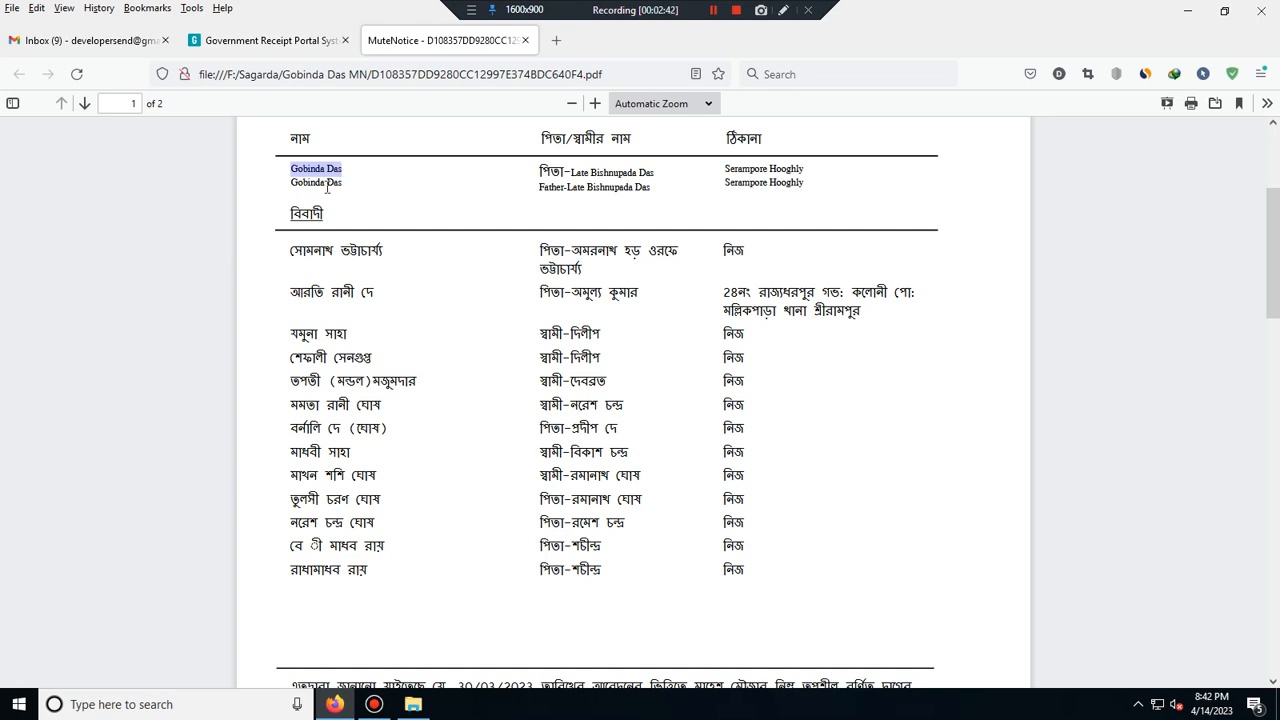
- Back on the GRIPS tab, sign in from the login page using the displayed captcha
{"action": "left_click", "coordinate": [285, 42]}
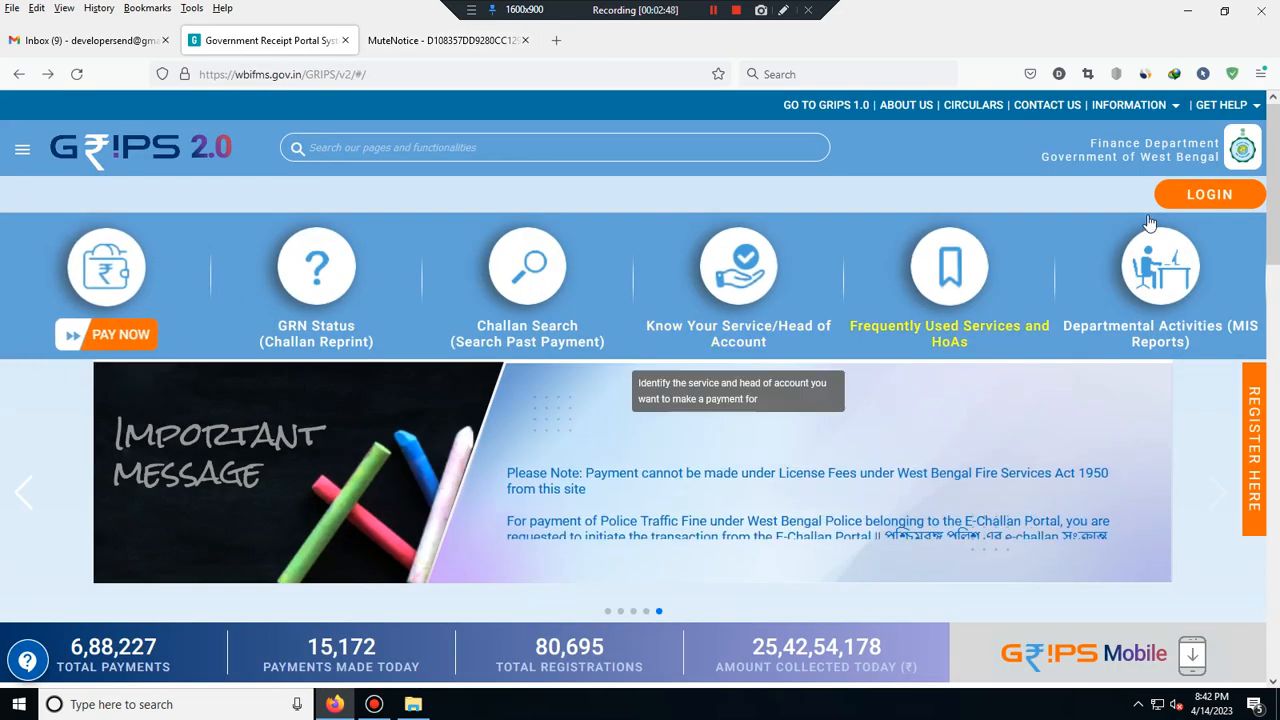
{"action": "left_click", "coordinate": [1212, 196]}
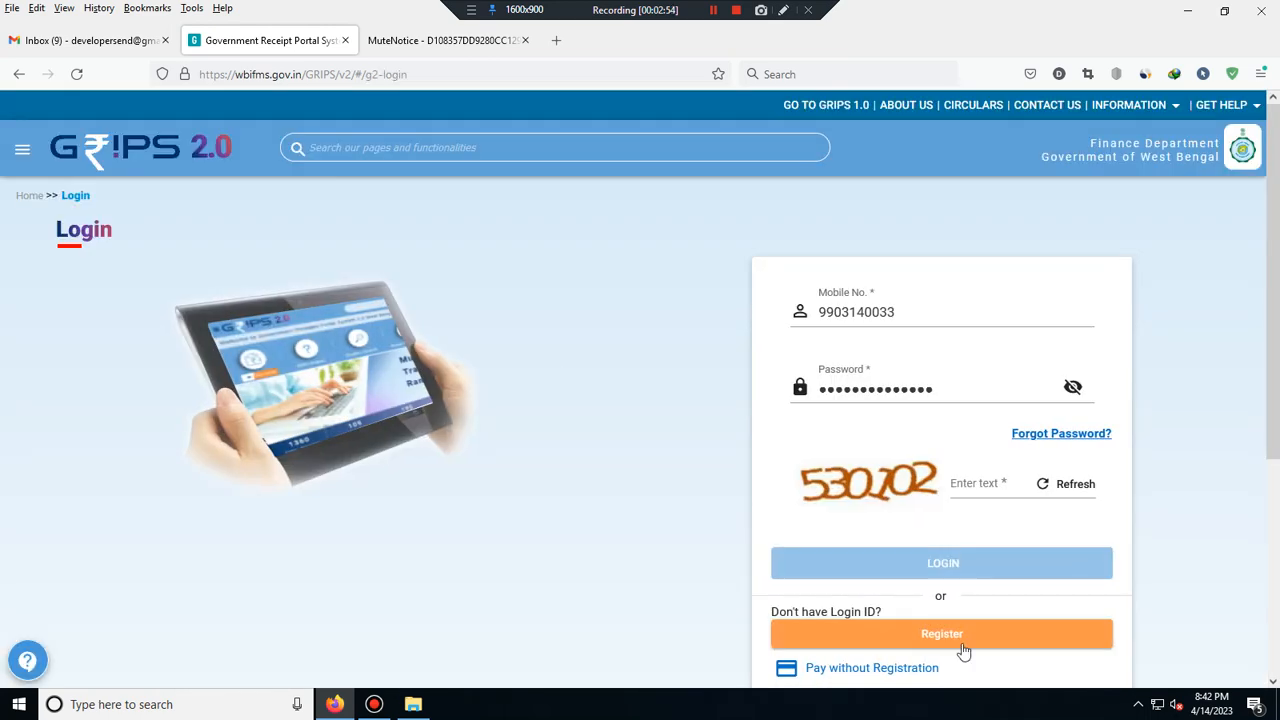
{"action": "scroll", "coordinate": [963, 650], "scroll_direction": "down", "scroll_amount": 2}
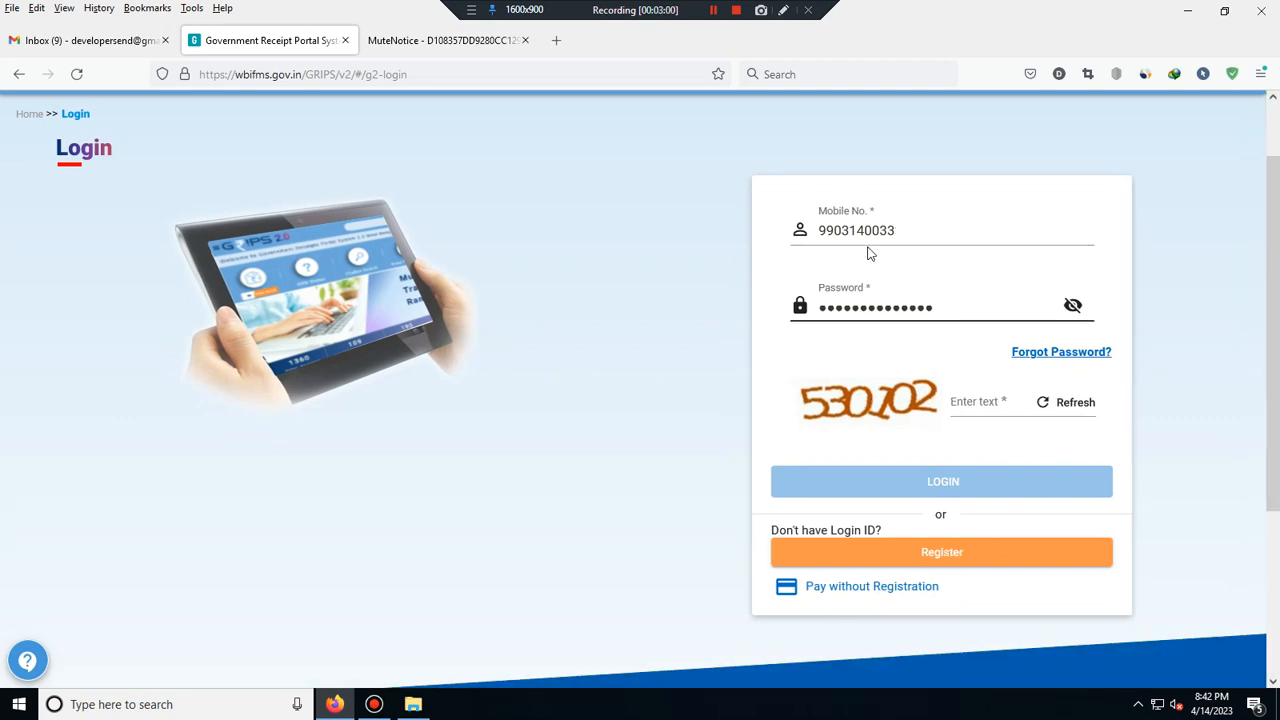
{"action": "left_click", "coordinate": [973, 401]}
{"action": "type", "text": "5"}
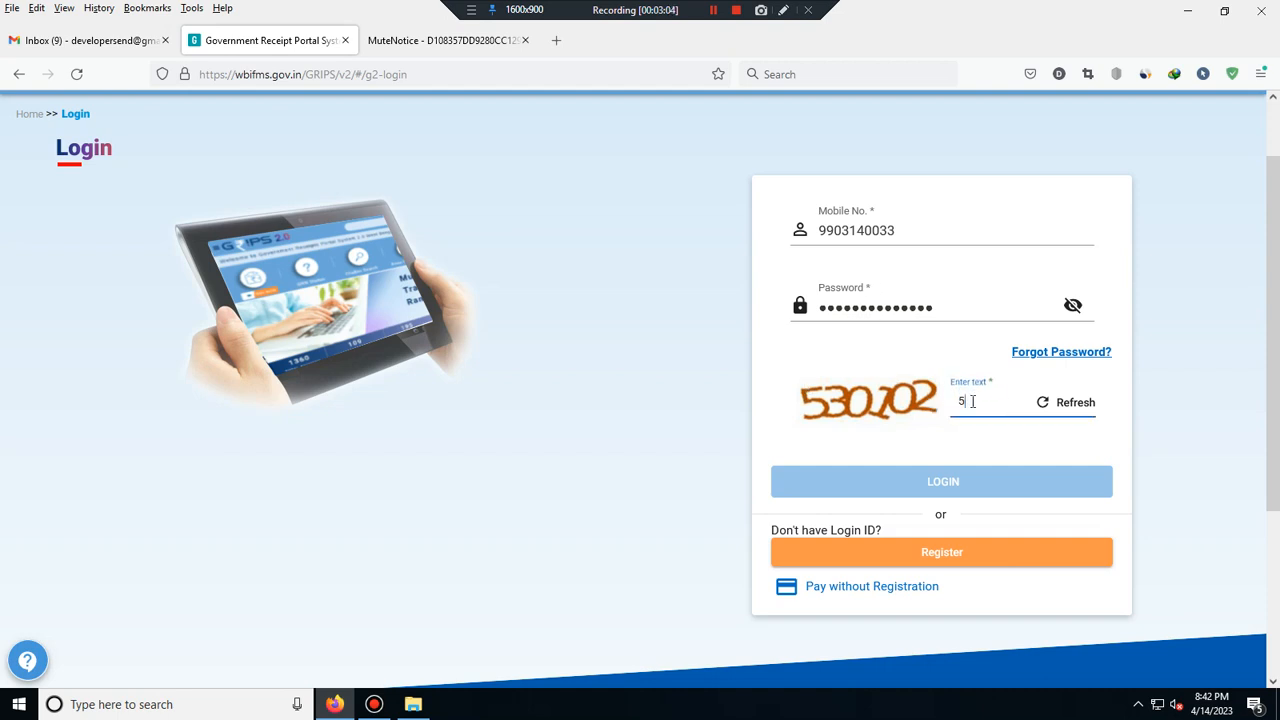
{"action": "type", "text": "30102"}
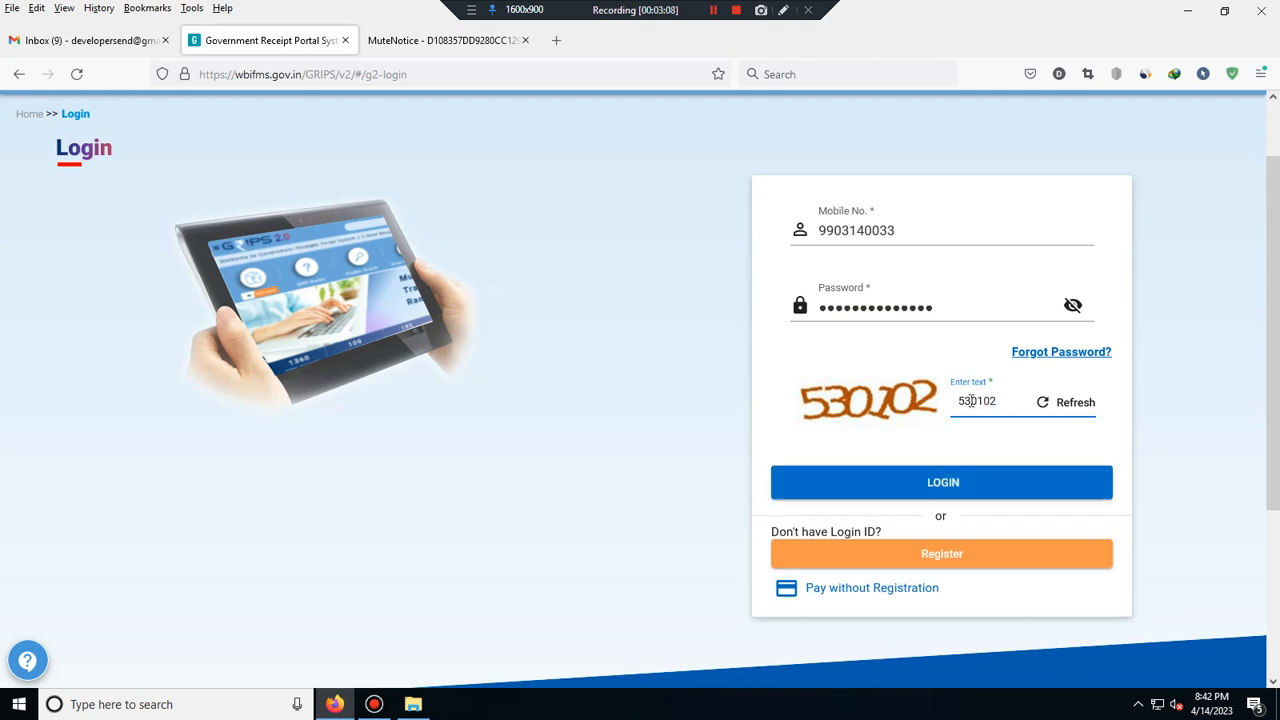
{"action": "left_click", "coordinate": [919, 490]}
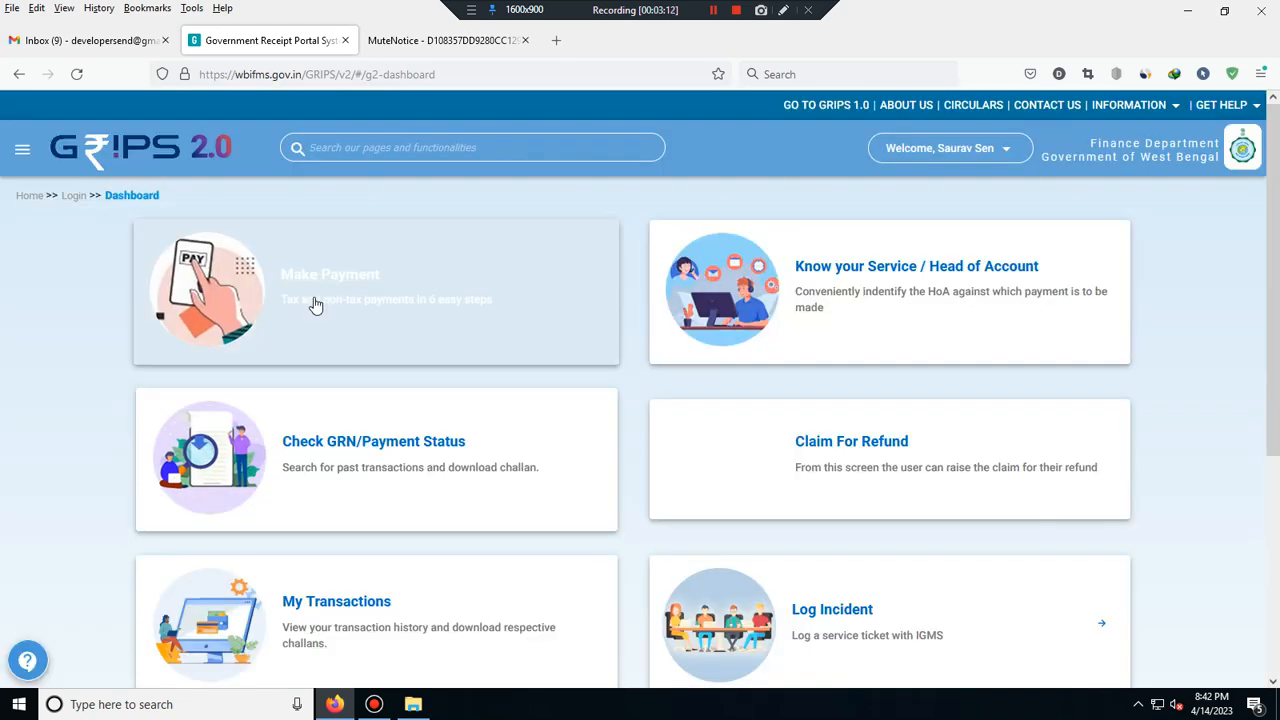
- Start a Make Payment, accept the guidelines, and choose paying on behalf of Other
{"action": "left_click", "coordinate": [348, 283]}
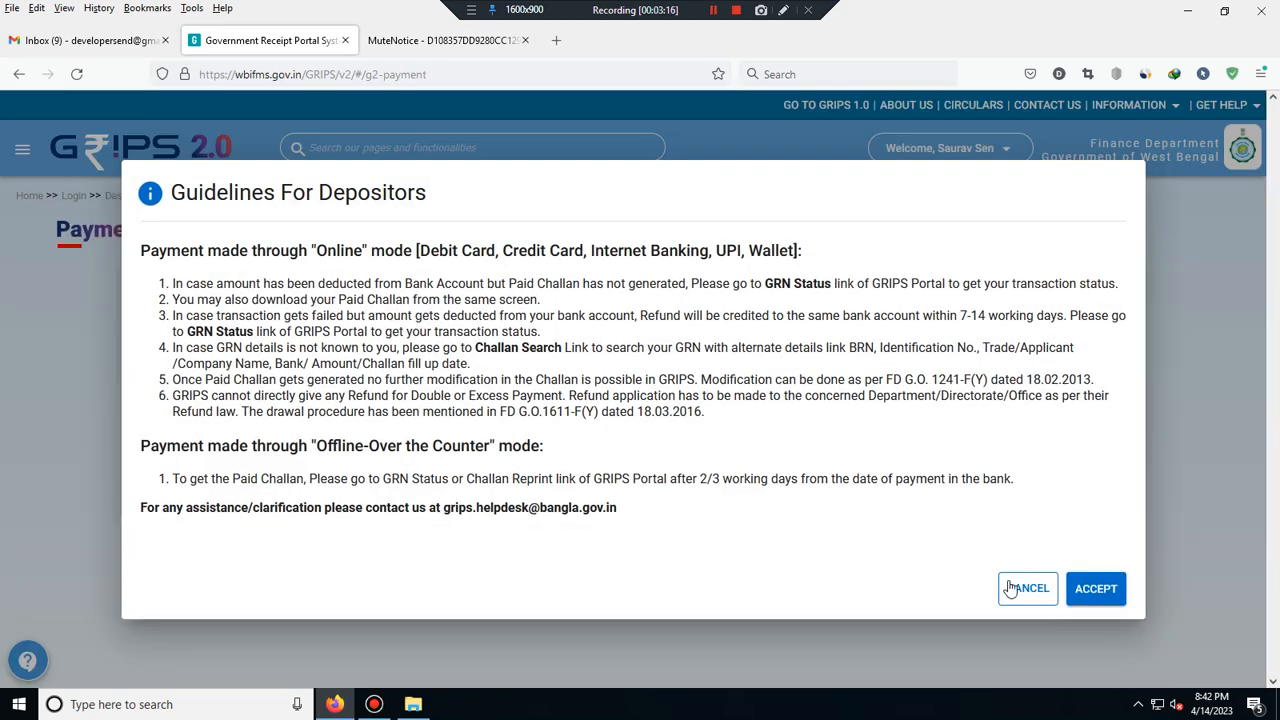
{"action": "left_click", "coordinate": [1096, 588]}
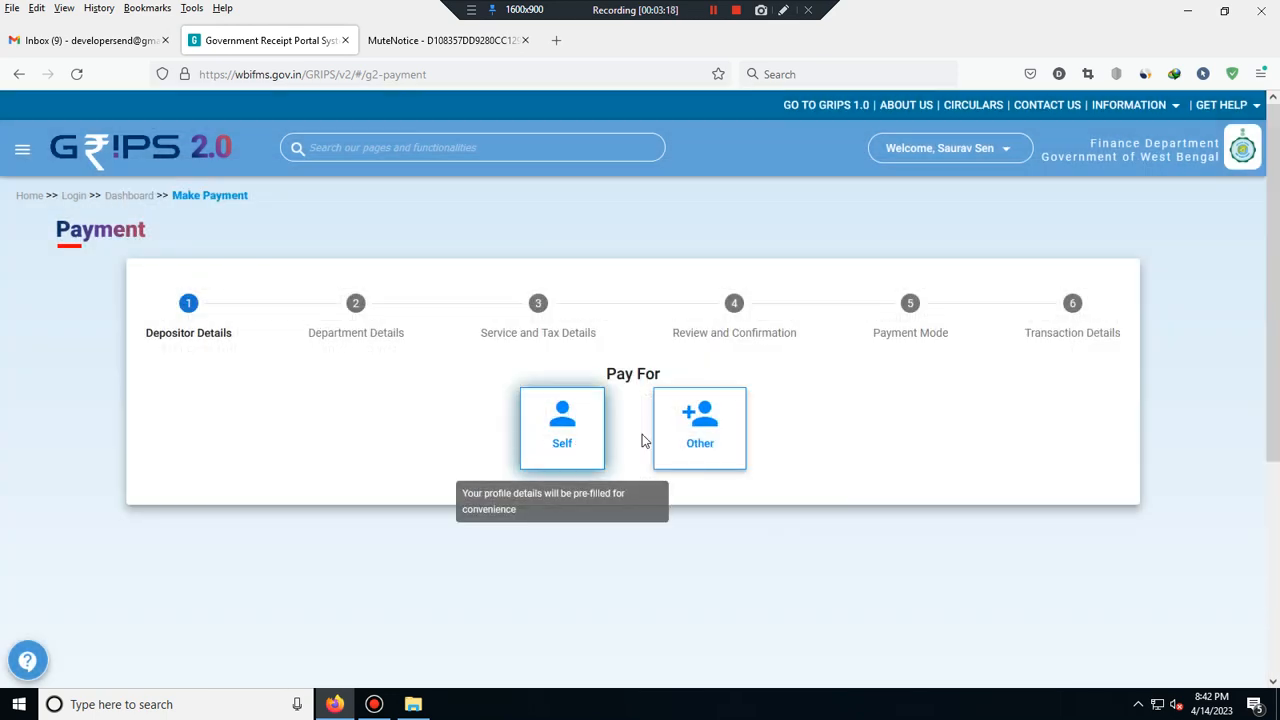
{"action": "left_click", "coordinate": [702, 432]}
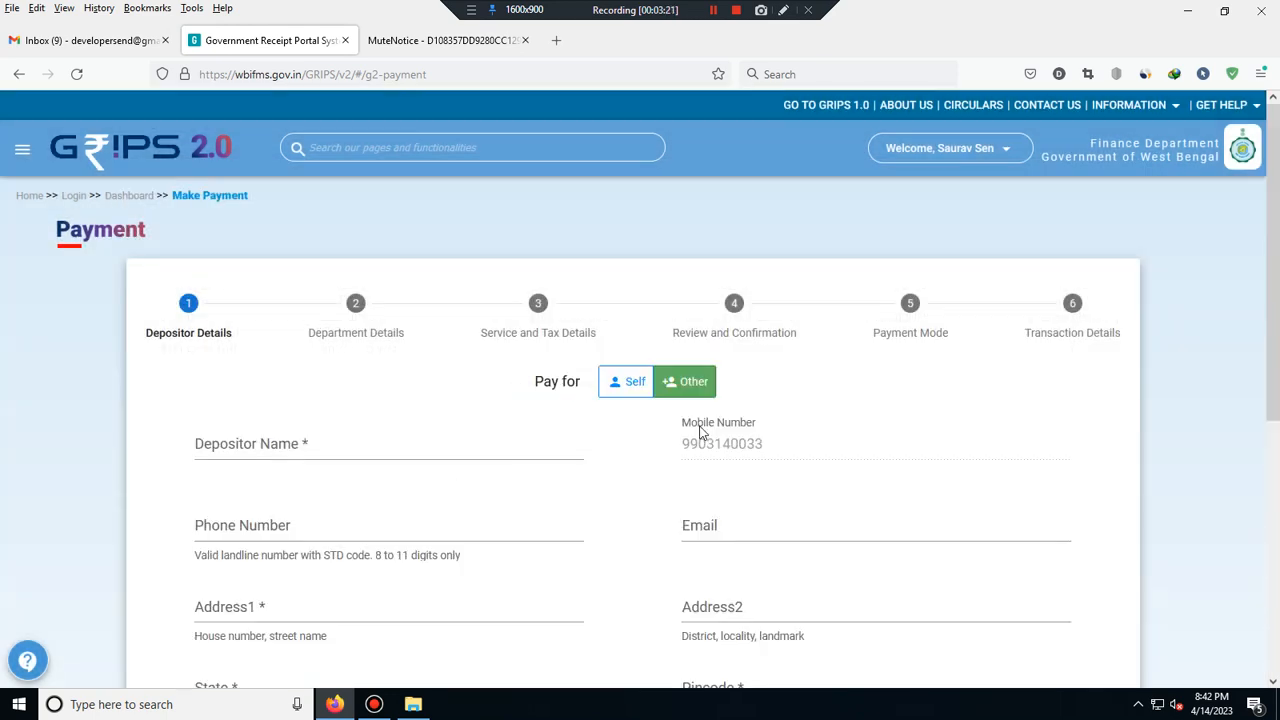
{"action": "left_click", "coordinate": [235, 449]}
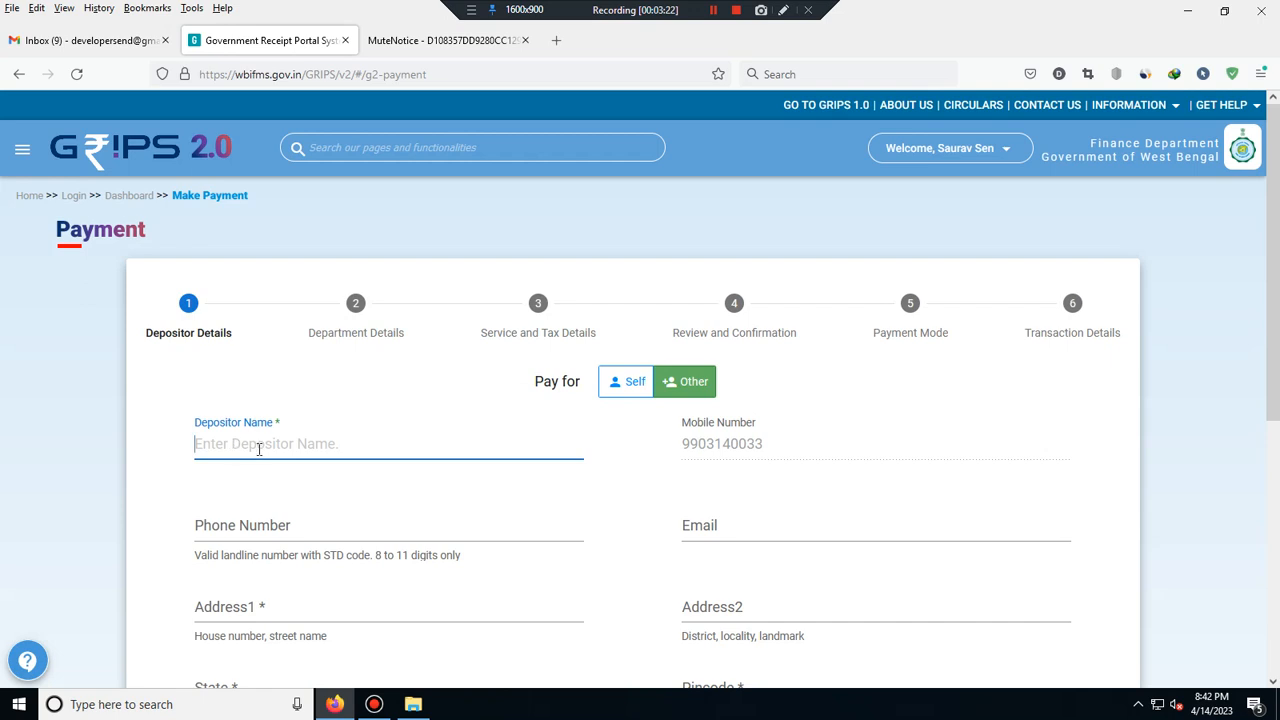
- Copy the applicant's name from the notice PDF into the Depositor Name field
{"action": "left_click", "coordinate": [450, 42]}
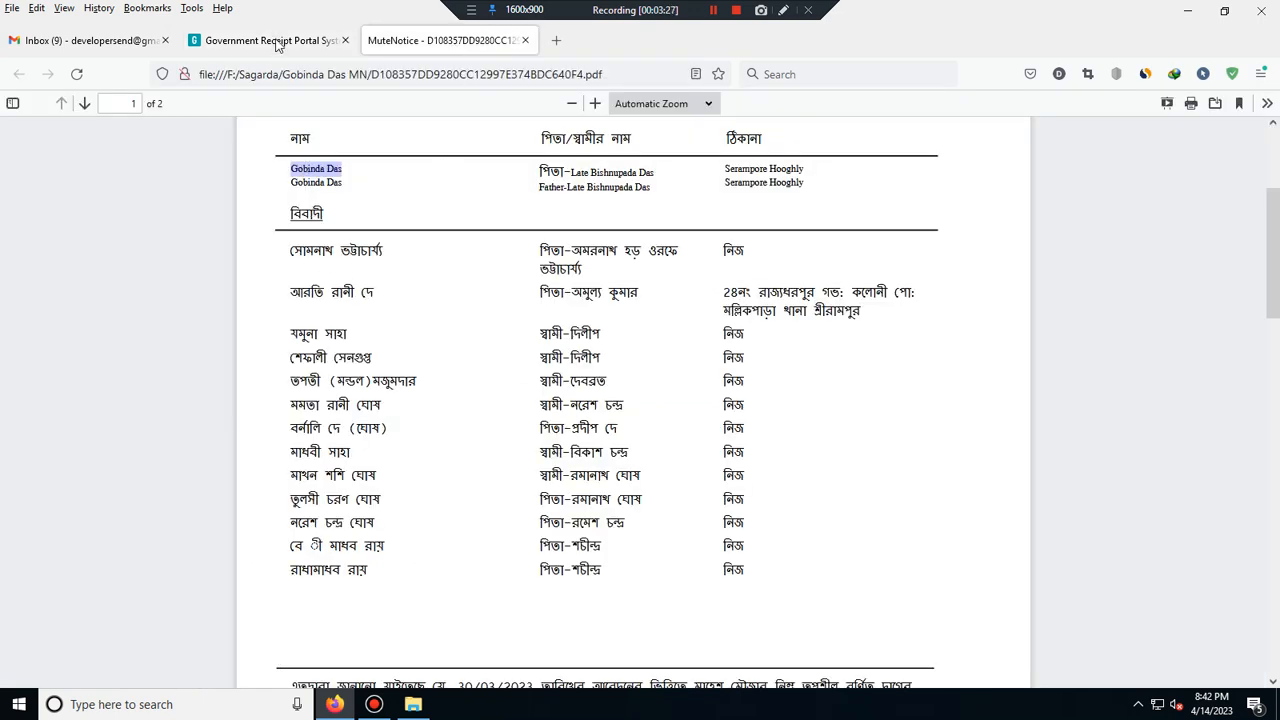
{"action": "right_click", "coordinate": [312, 170]}
{"action": "left_click", "coordinate": [346, 196]}
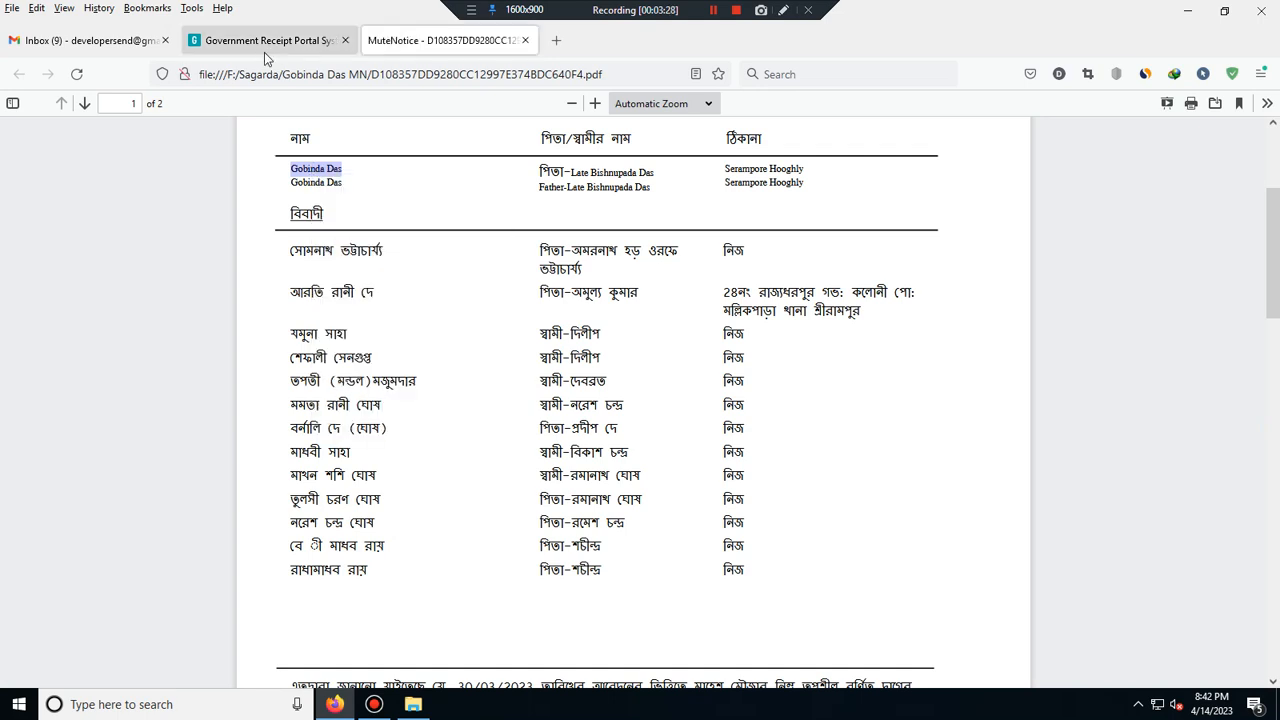
{"action": "left_click", "coordinate": [264, 42]}
{"action": "right_click", "coordinate": [274, 447]}
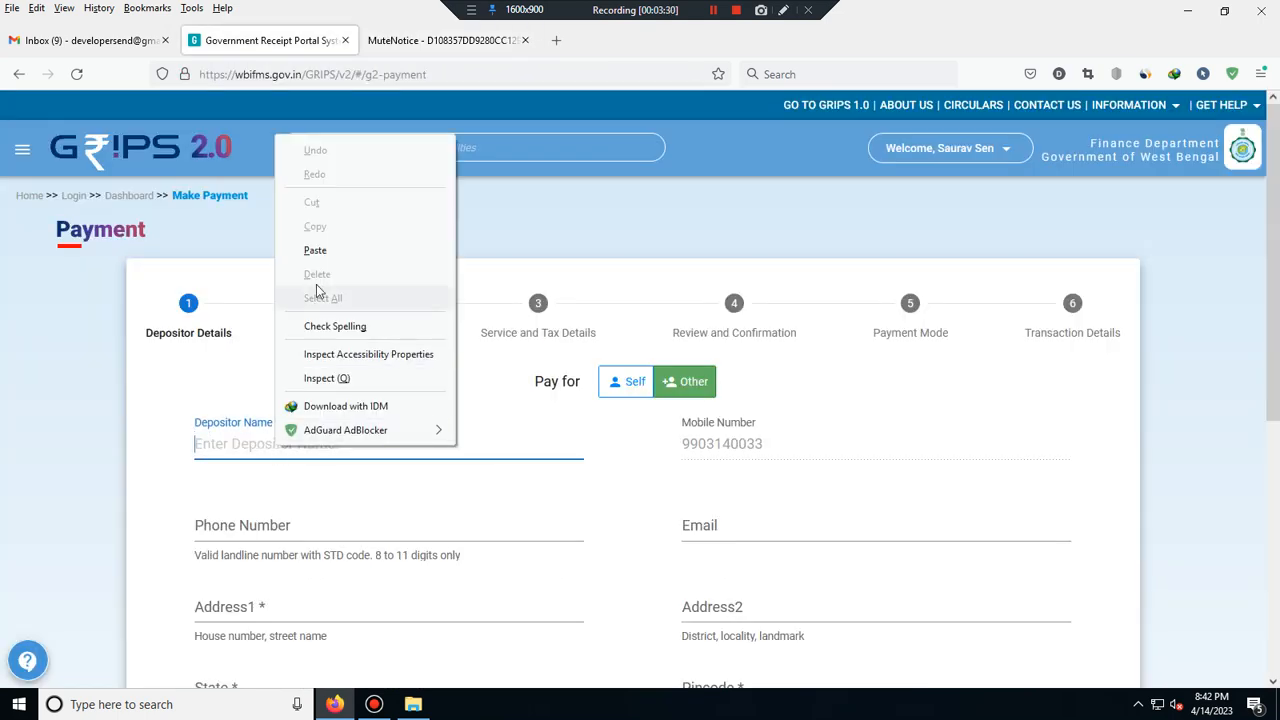
{"action": "left_click", "coordinate": [331, 246]}
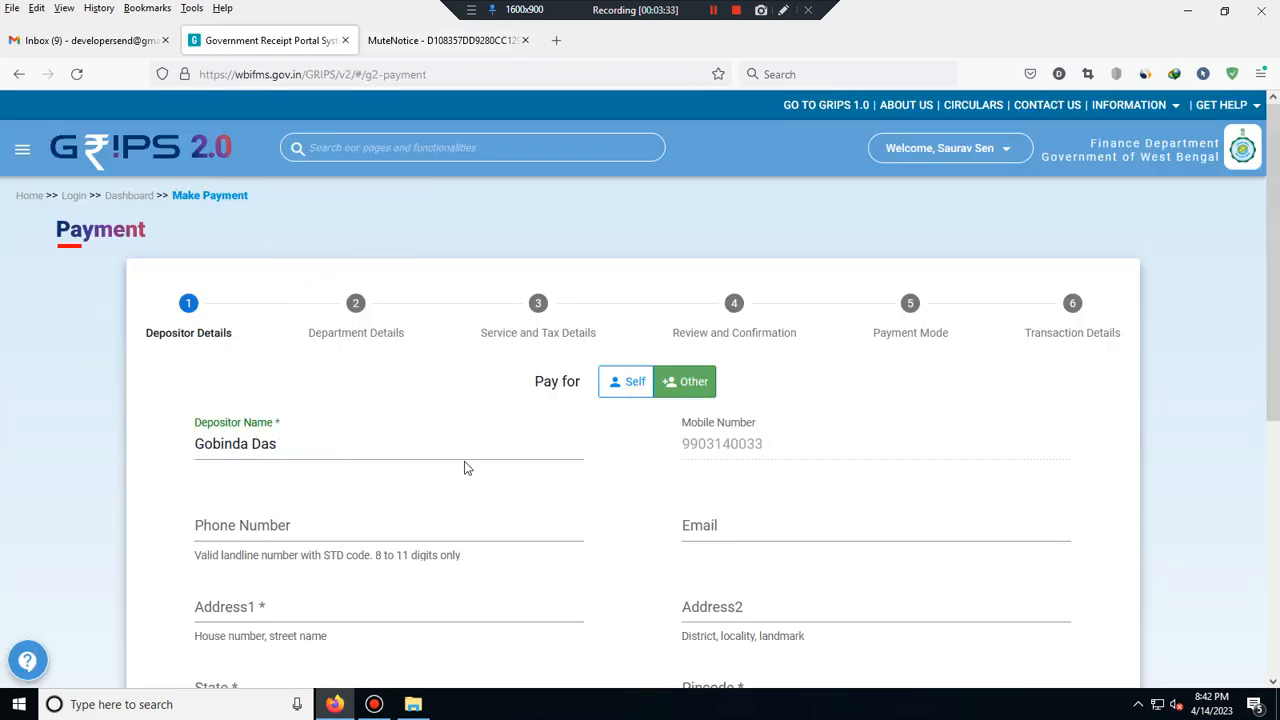
{"action": "scroll", "coordinate": [286, 477], "scroll_direction": "down", "scroll_amount": 3}
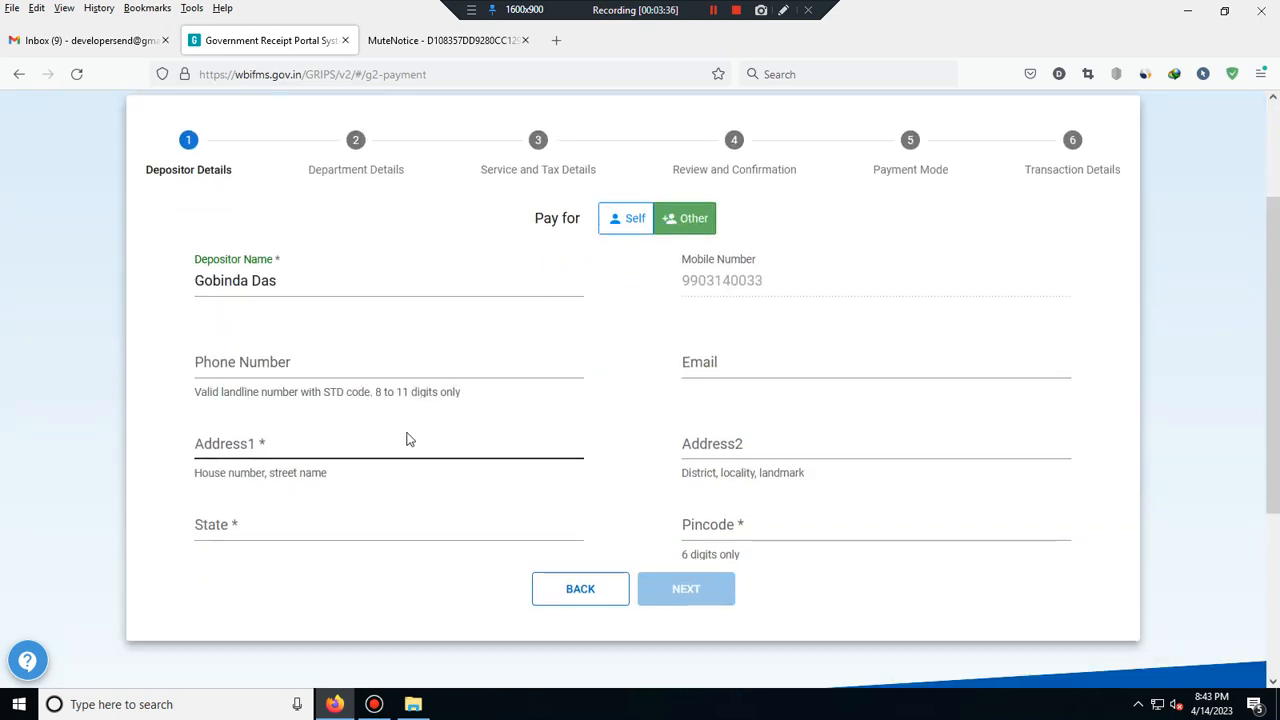
- Fill in the depositor's address, state and pincode, then submit and confirm them
{"action": "left_click", "coordinate": [285, 446]}
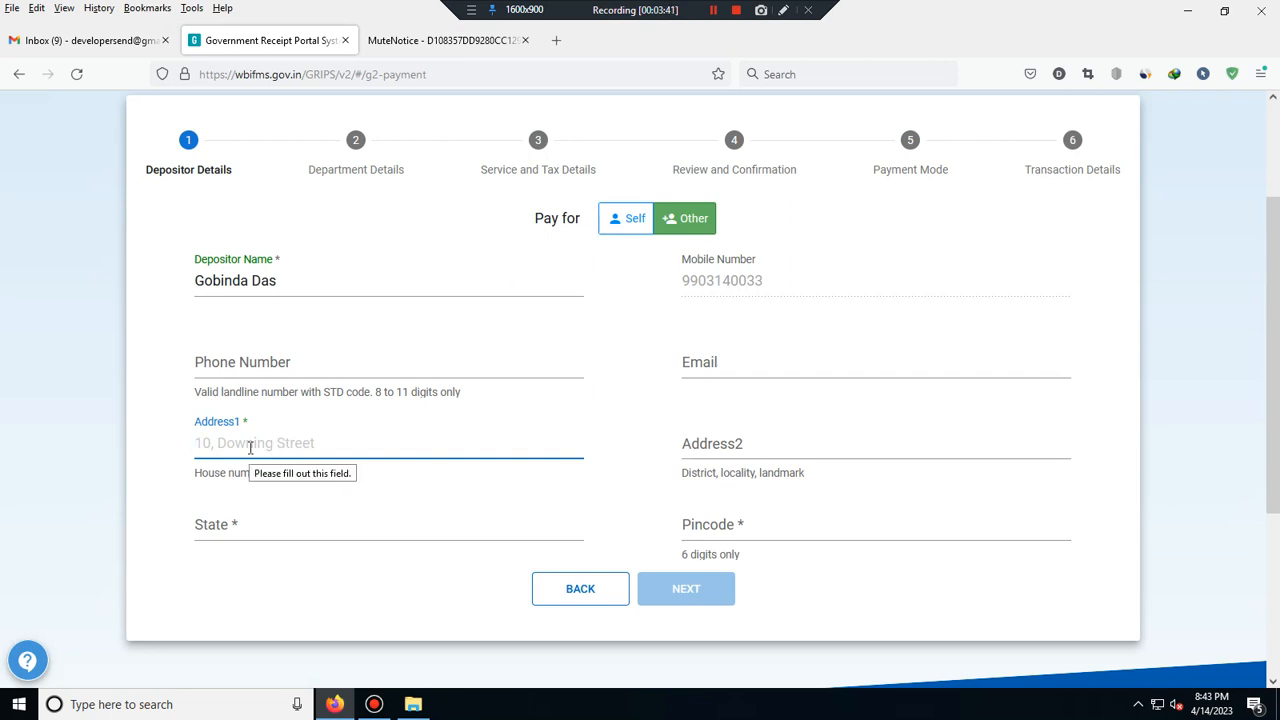
{"action": "type", "text": "Hooghly"}
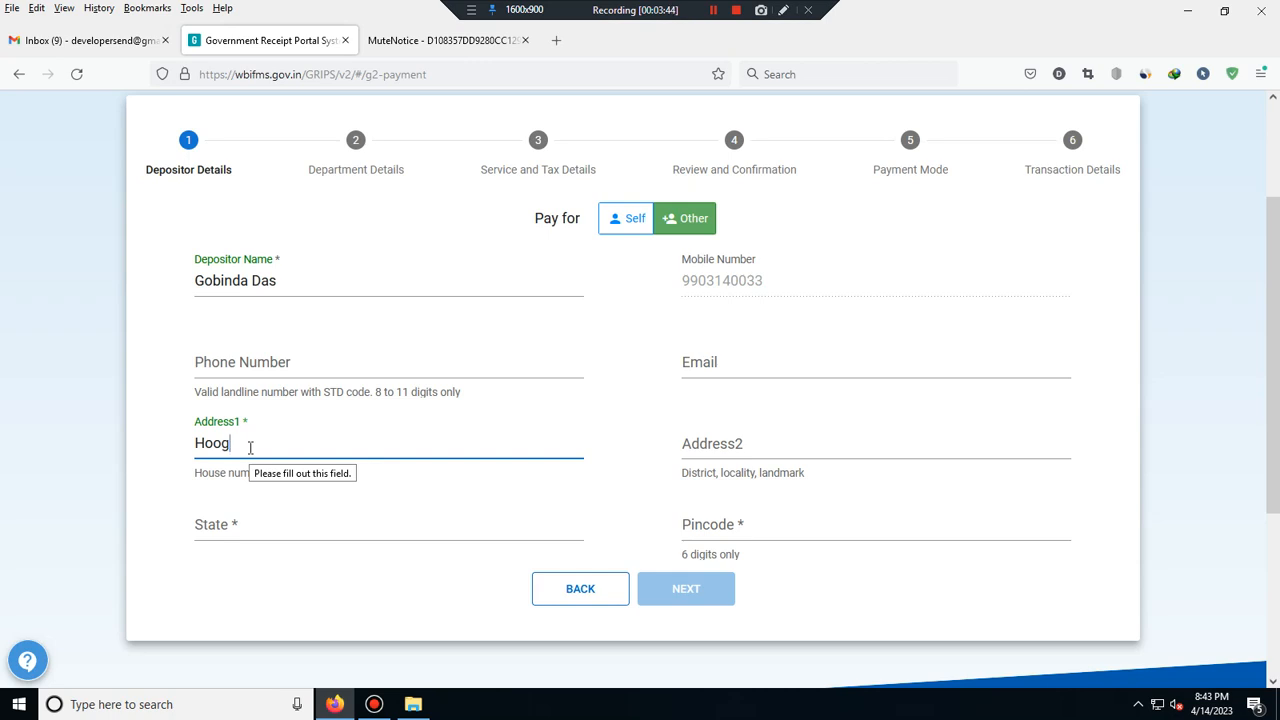
{"action": "left_click", "coordinate": [257, 528]}
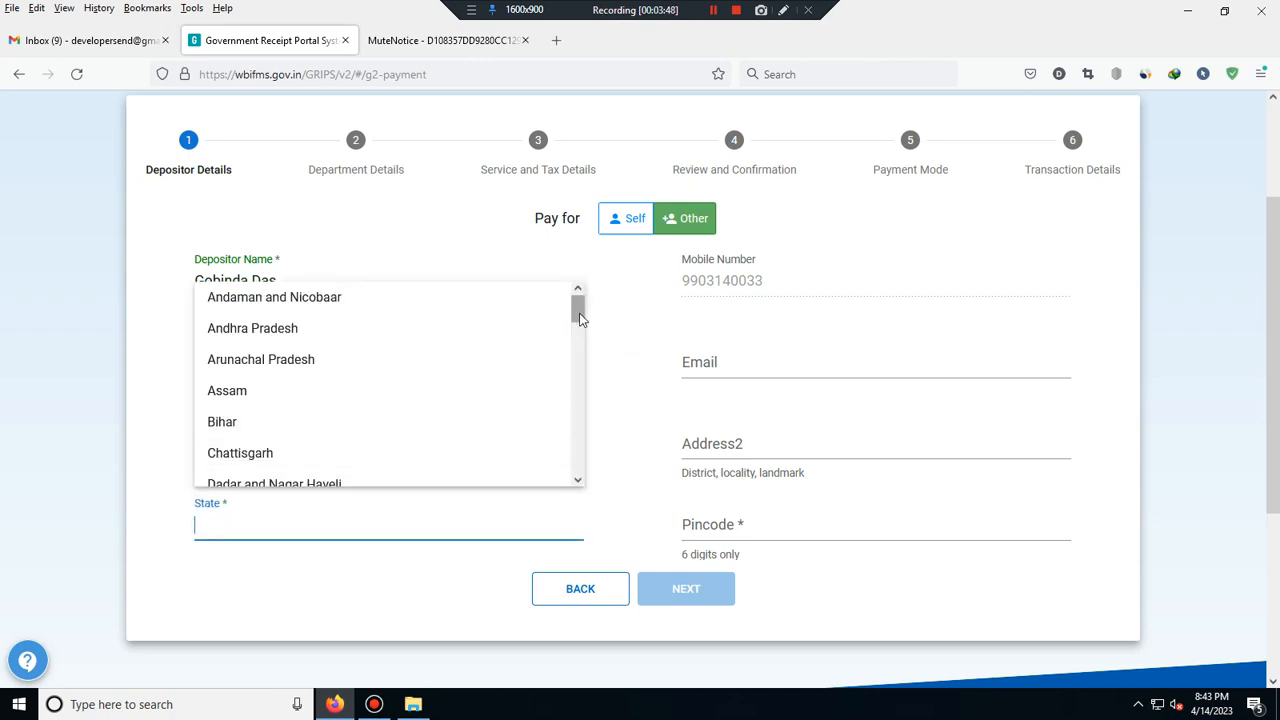
{"action": "left_click_drag", "start_coordinate": [580, 308], "coordinate": [574, 486]}
{"action": "left_click", "coordinate": [408, 471]}
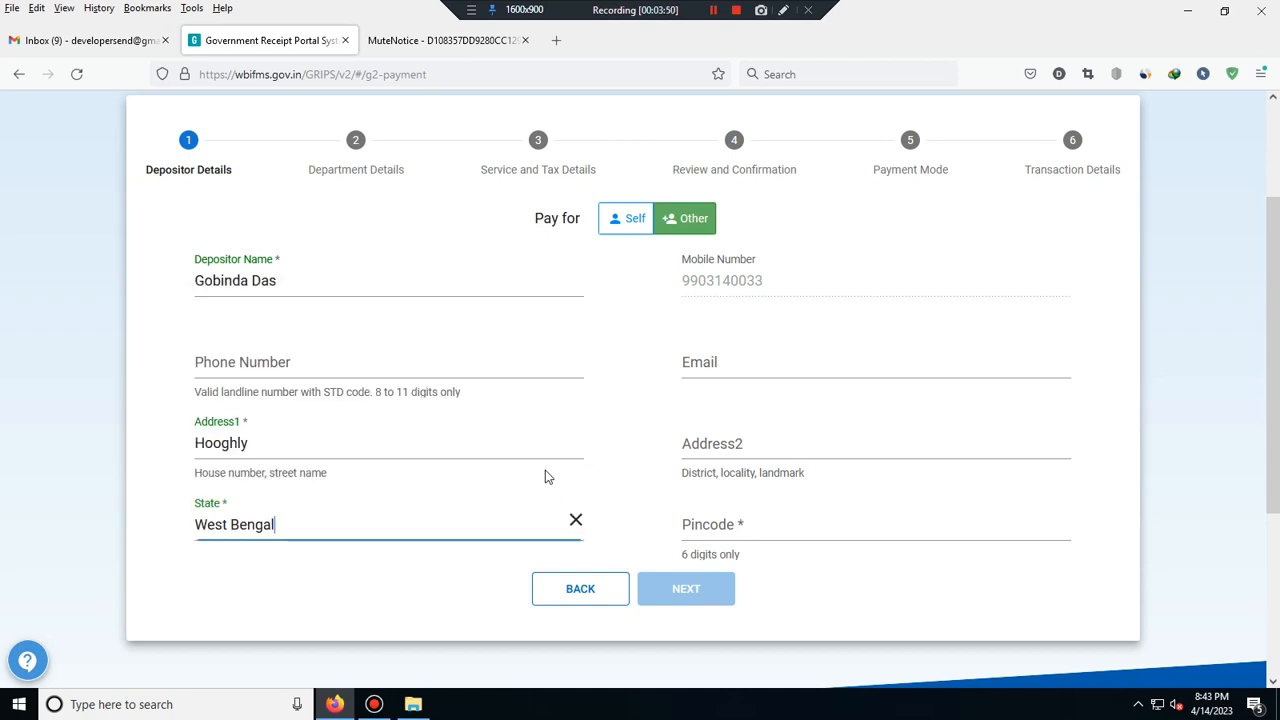
{"action": "left_click", "coordinate": [728, 523]}
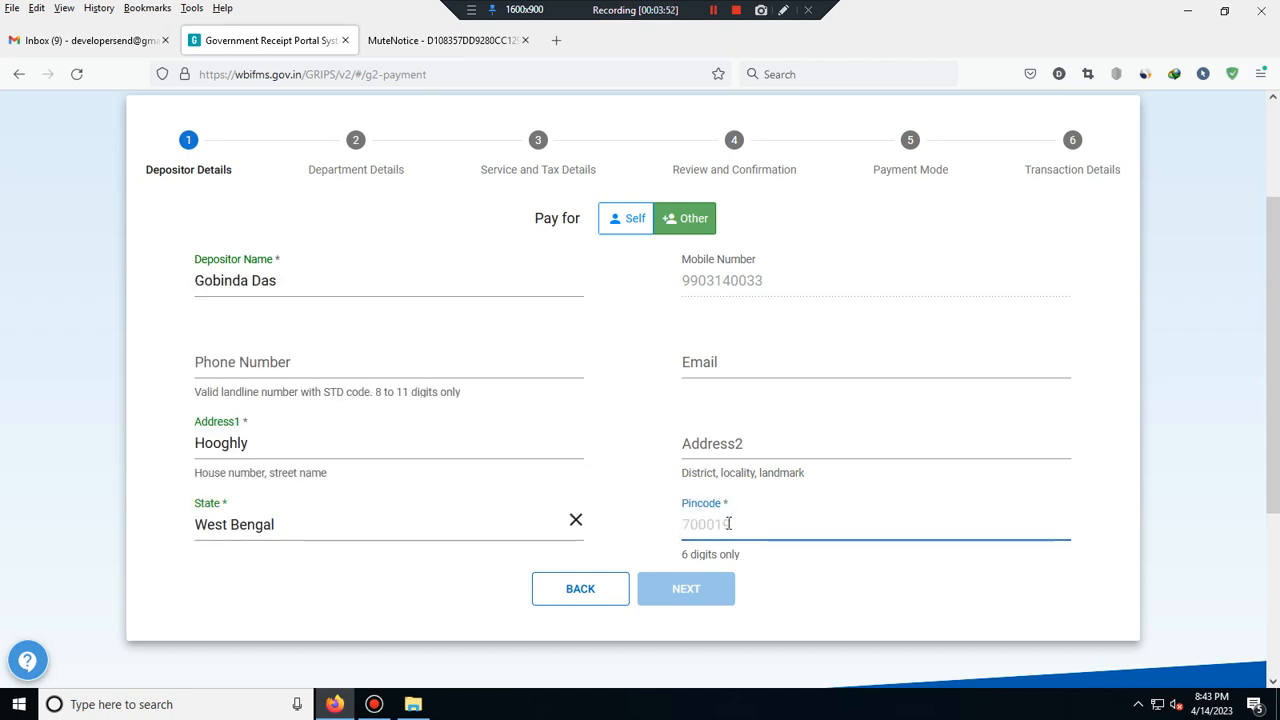
{"action": "type", "text": "74552"}
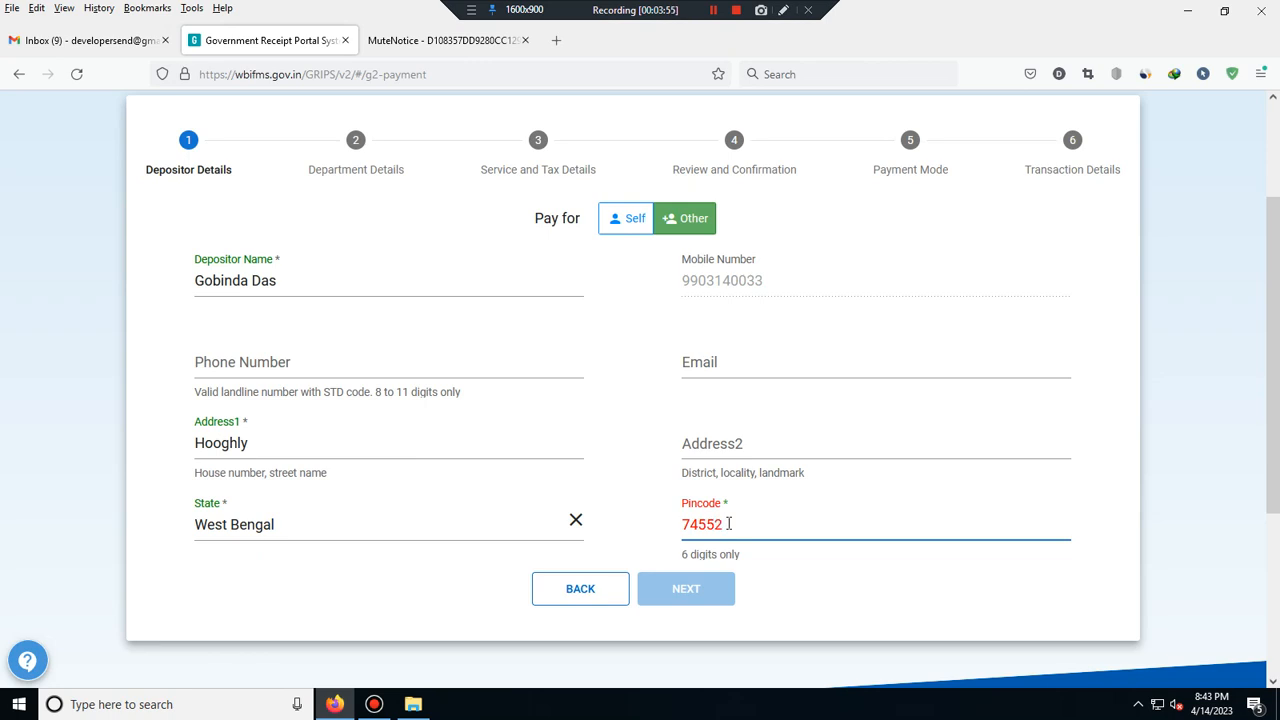
{"action": "type", "text": "1"}
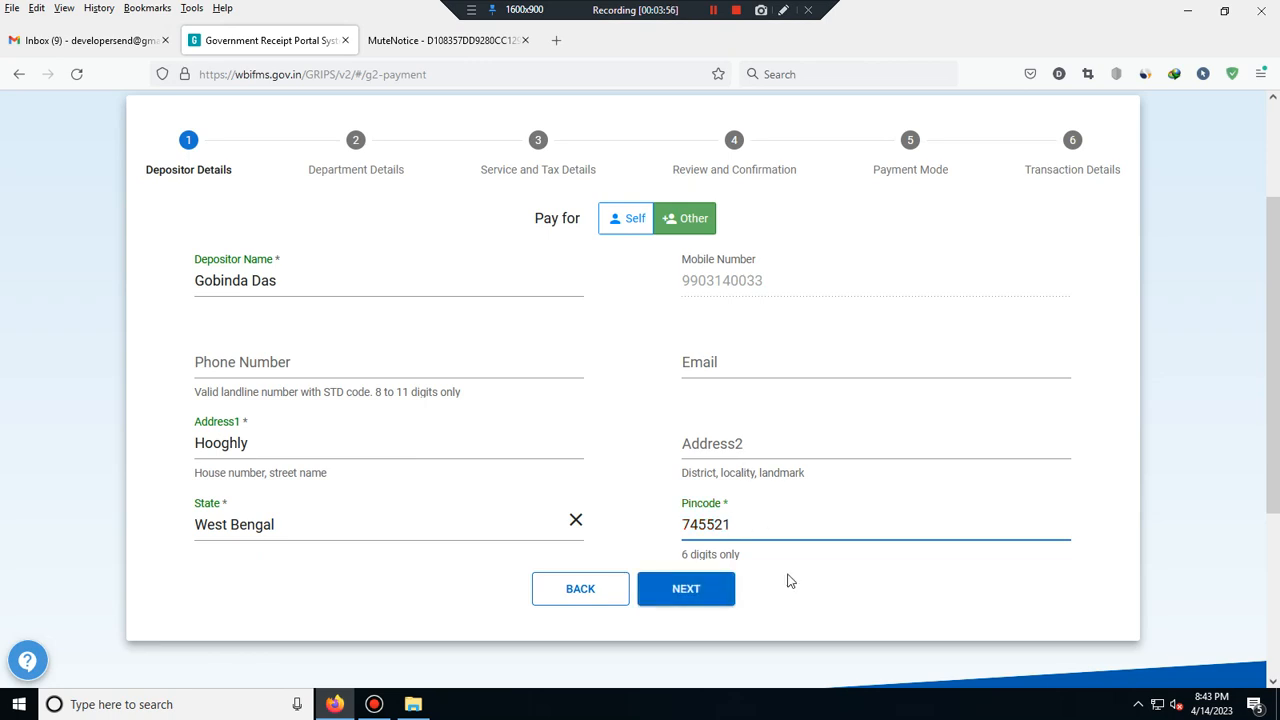
{"action": "left_click", "coordinate": [697, 598]}
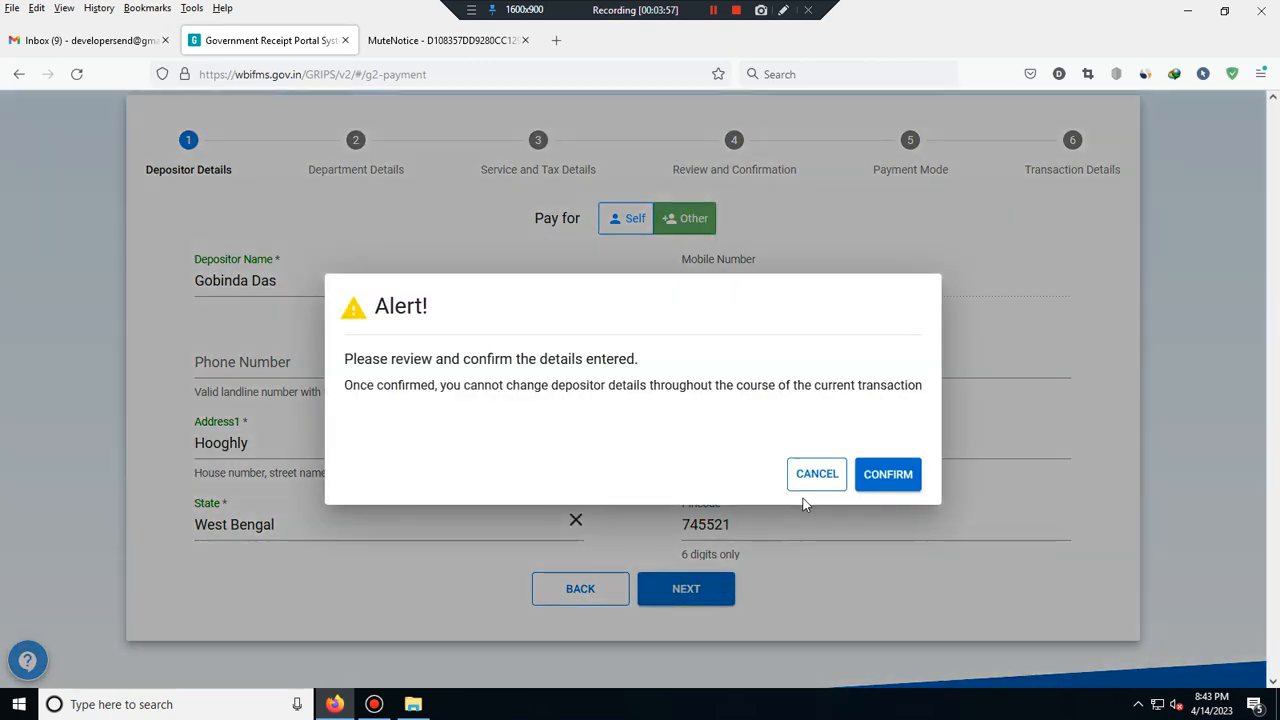
{"action": "left_click", "coordinate": [902, 478]}
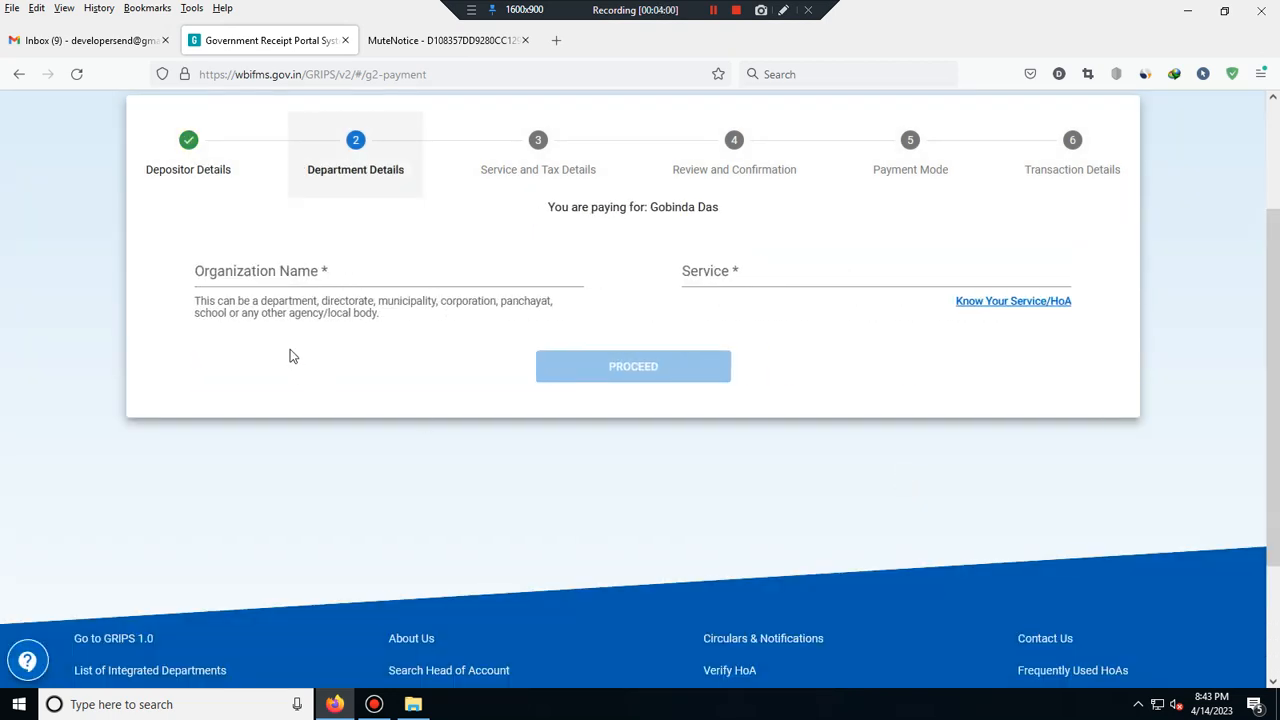
- Choose the Land & Land Reforms department and the Deposition of Mutation,Conversion Charge service
{"action": "left_click", "coordinate": [334, 272]}
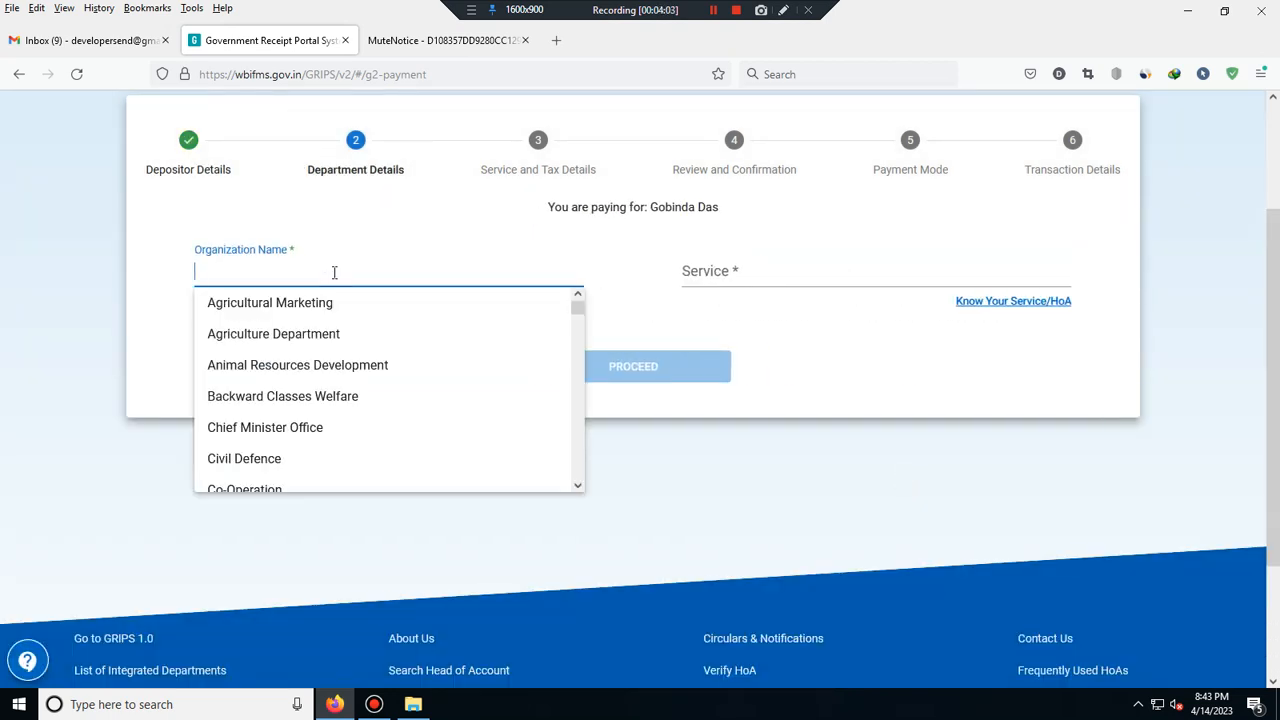
{"action": "type", "text": "l"}
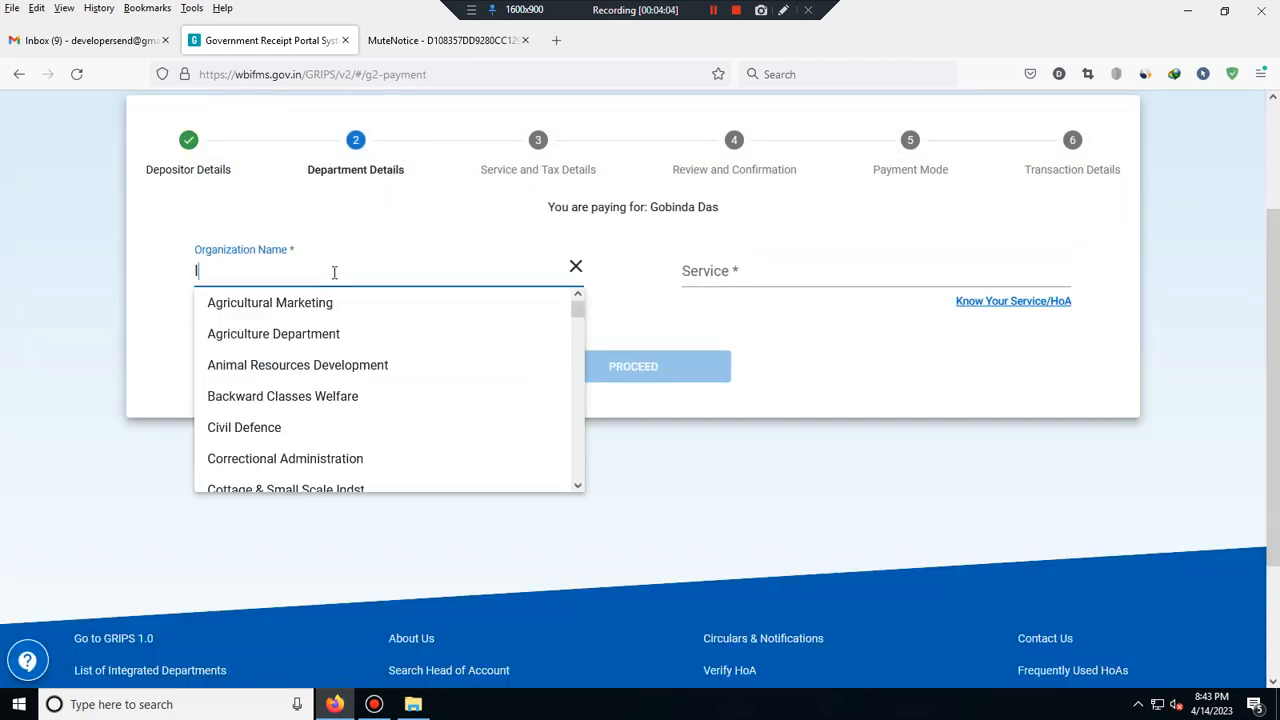
{"action": "type", "text": "and"}
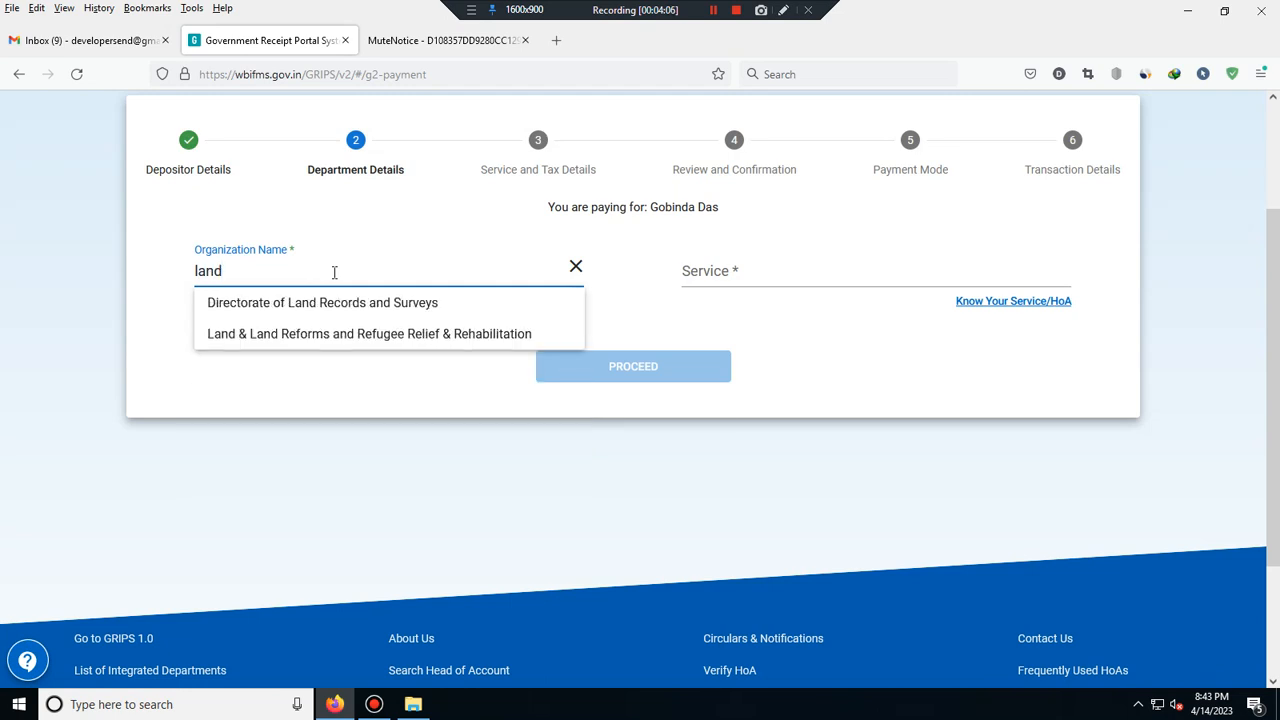
{"action": "left_click", "coordinate": [332, 336]}
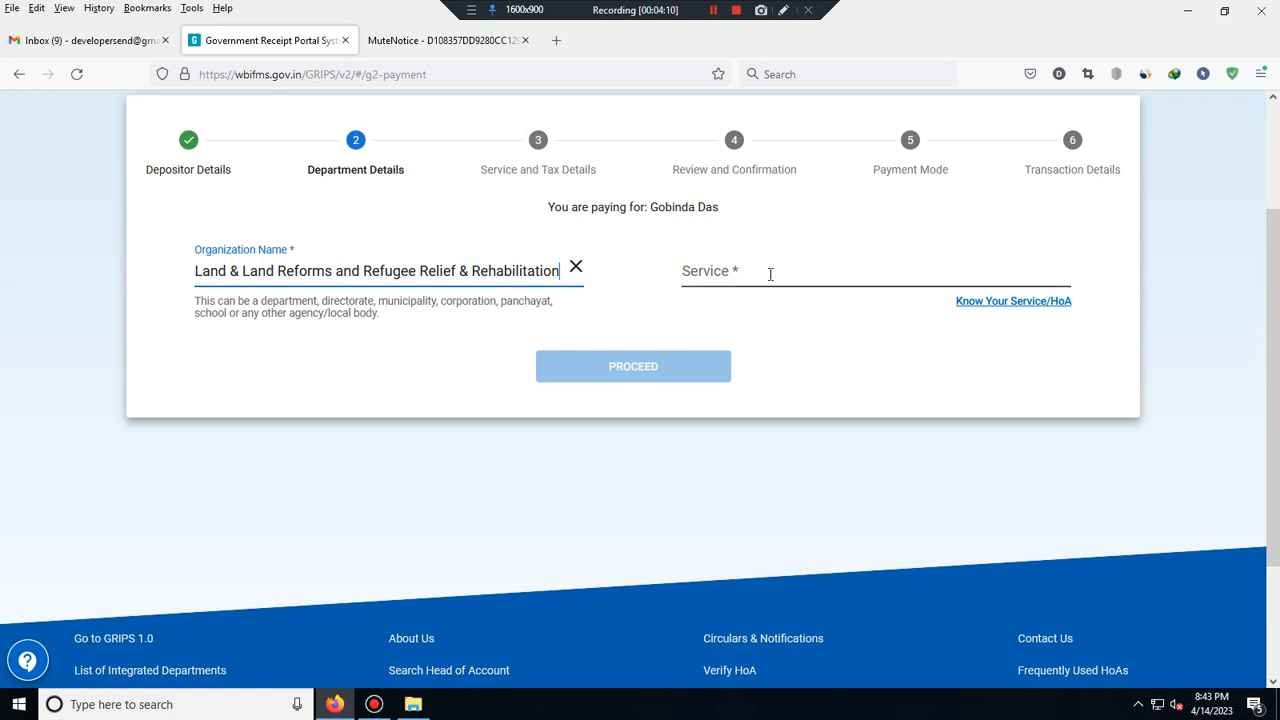
{"action": "left_click", "coordinate": [770, 274]}
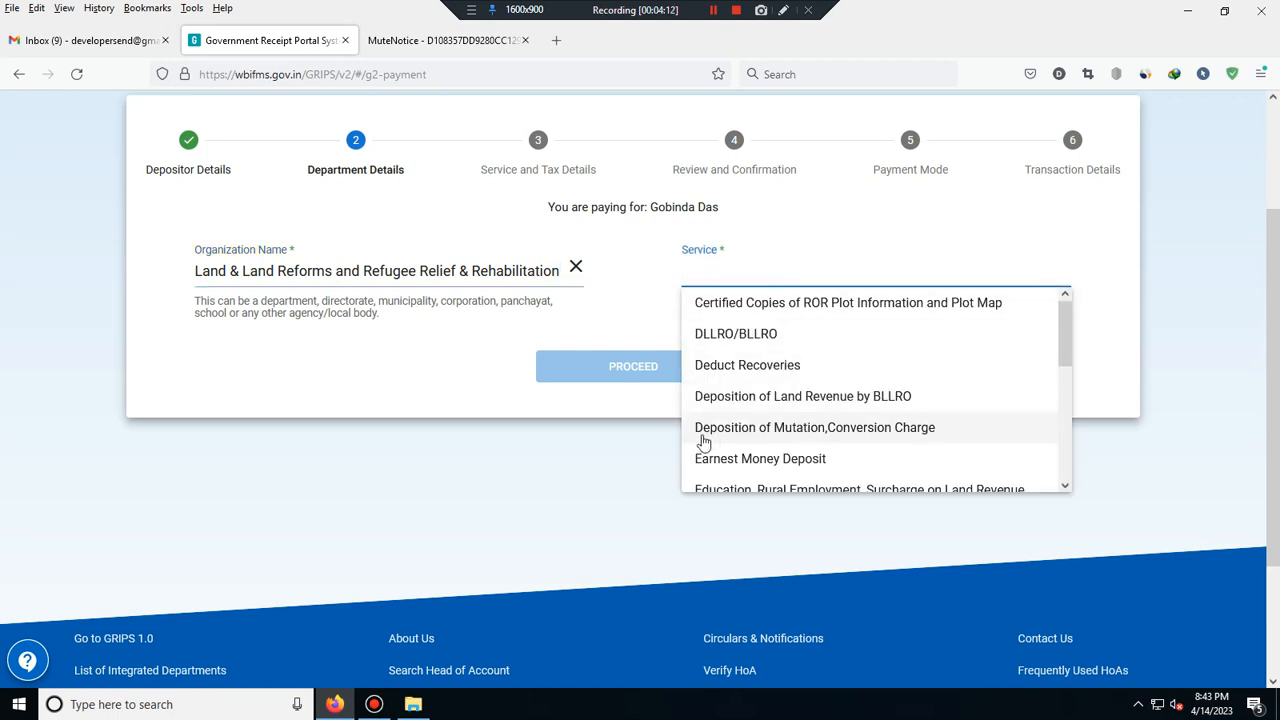
{"action": "left_click", "coordinate": [881, 430]}
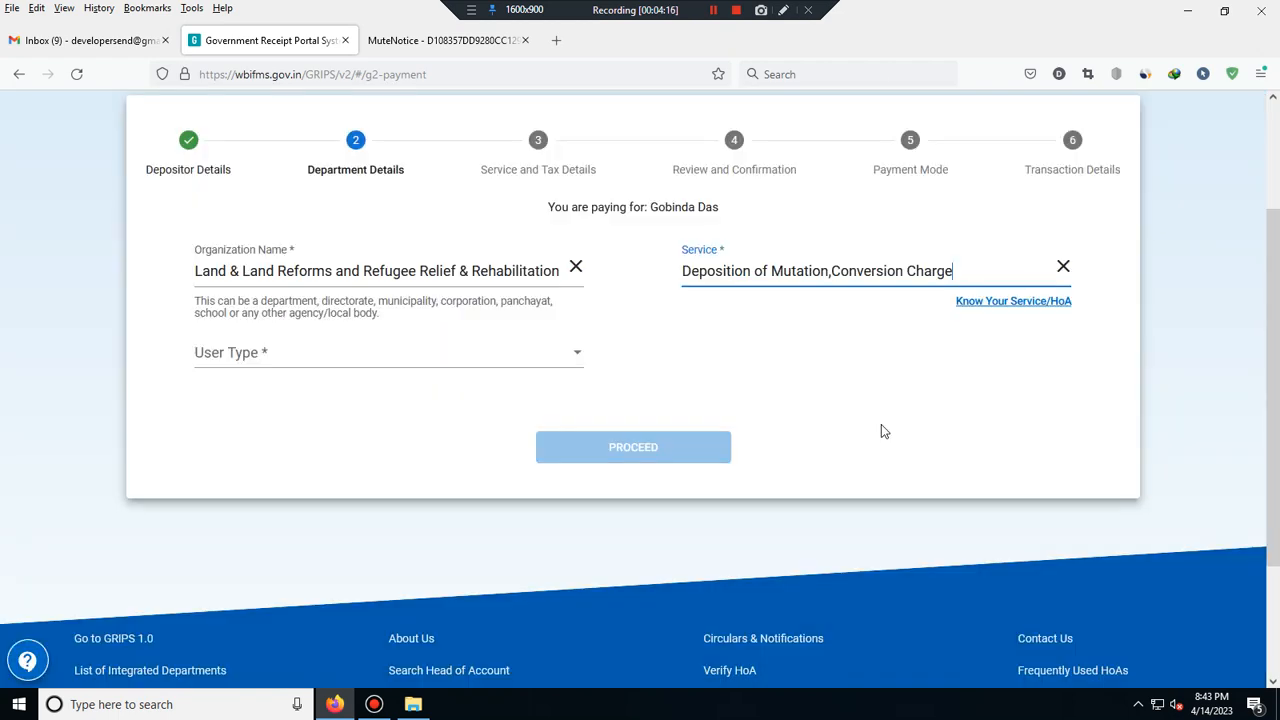
- Set User Type to BLLRO and Office Code to BALURGHAT (179901), then proceed
{"action": "left_click", "coordinate": [386, 354]}
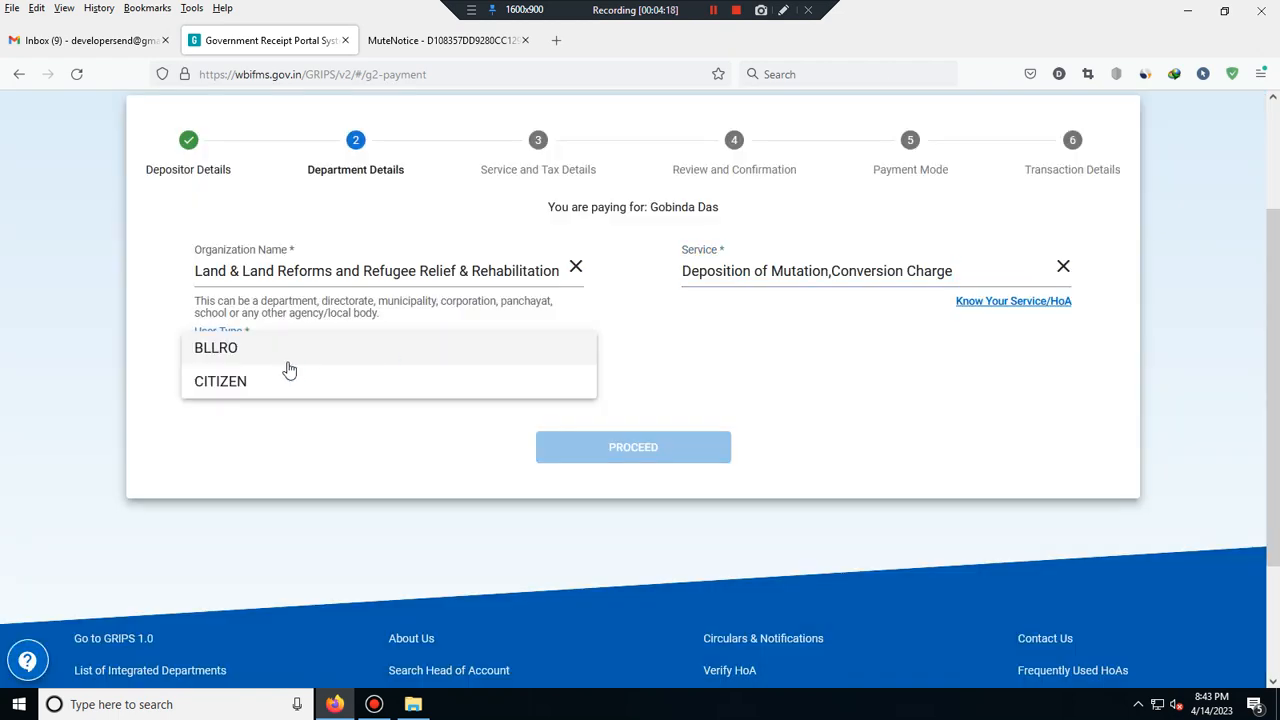
{"action": "left_click", "coordinate": [277, 350]}
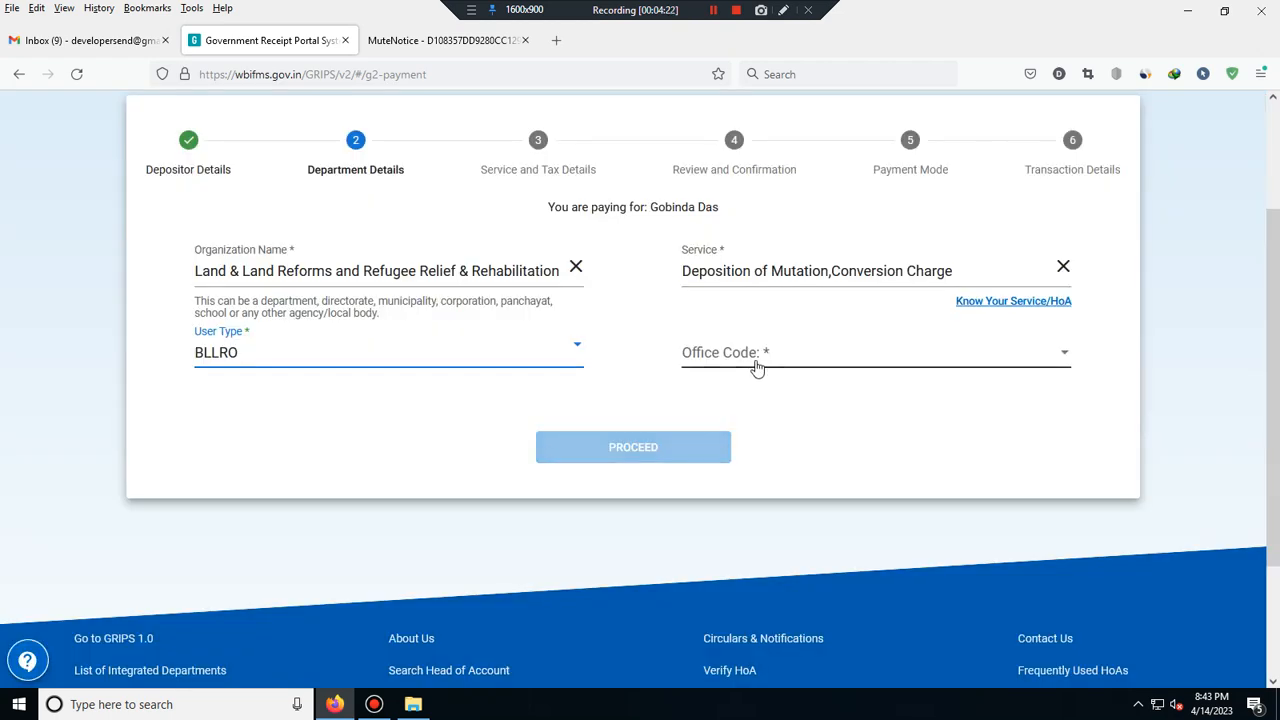
{"action": "left_click", "coordinate": [757, 367]}
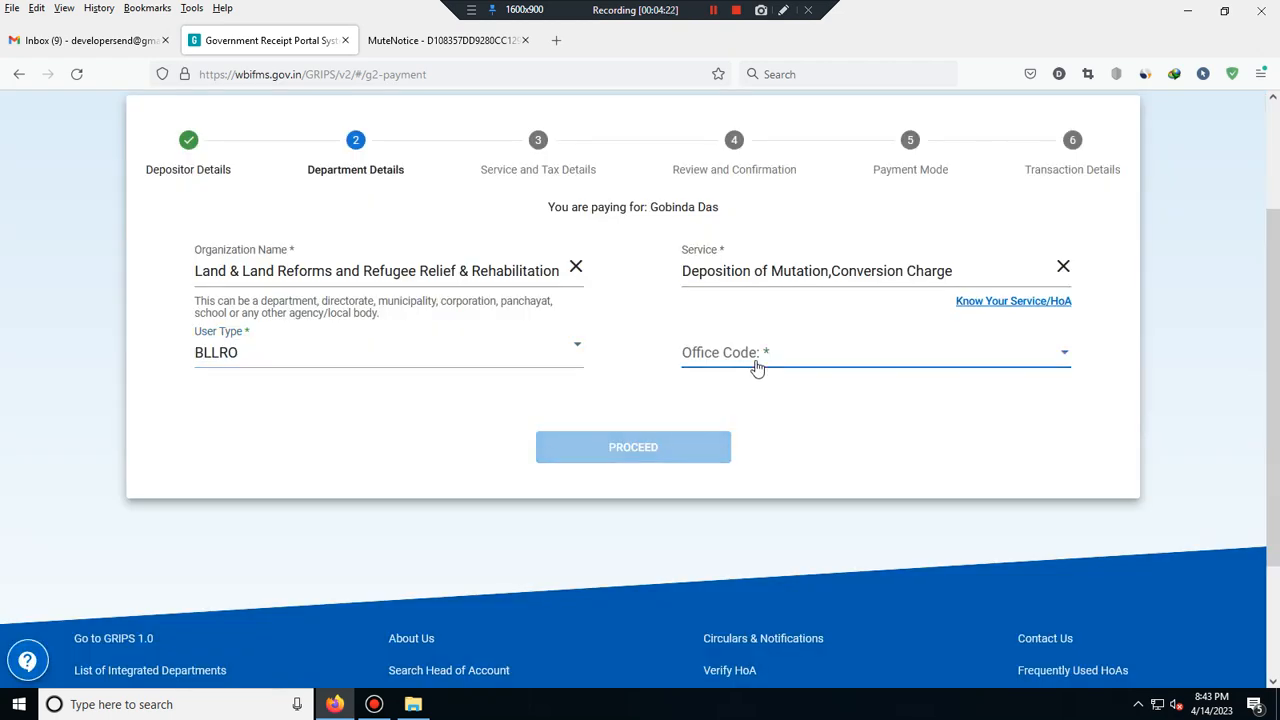
{"action": "scroll", "coordinate": [830, 378], "scroll_direction": "down", "scroll_amount": 1}
{"action": "scroll", "coordinate": [775, 410], "scroll_direction": "down", "scroll_amount": 3}
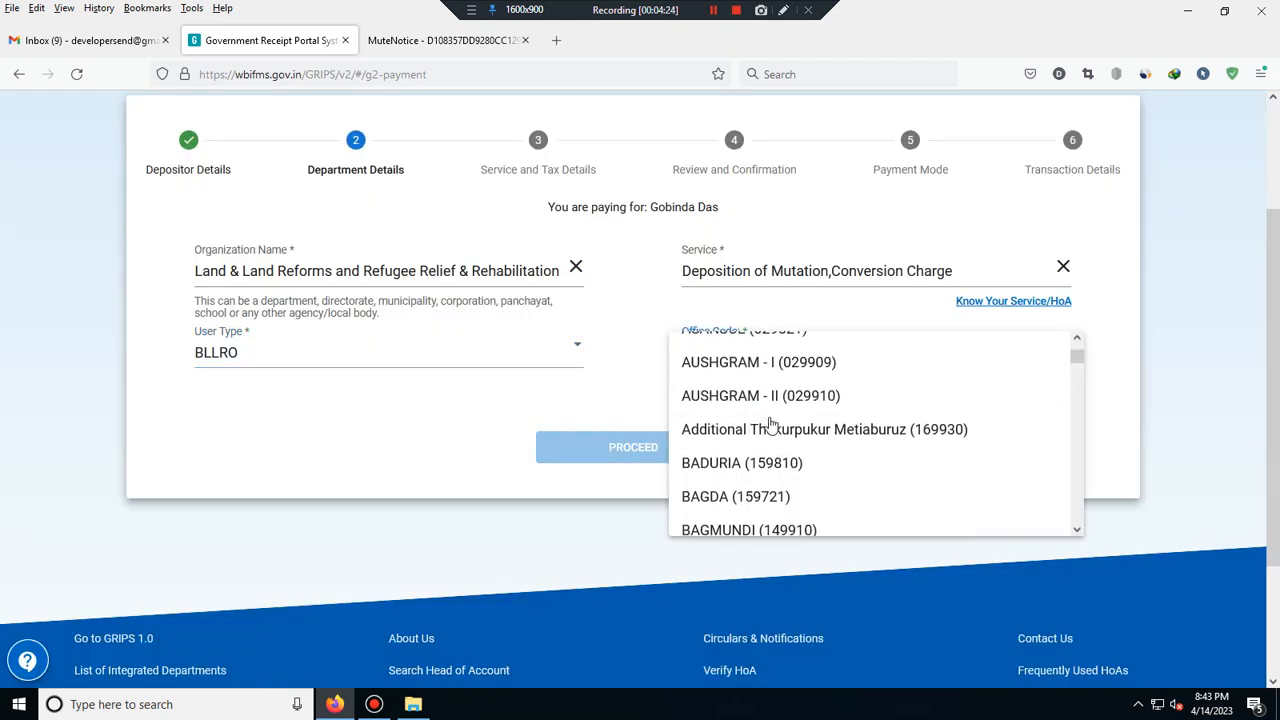
{"action": "scroll", "coordinate": [770, 425], "scroll_direction": "down", "scroll_amount": 6}
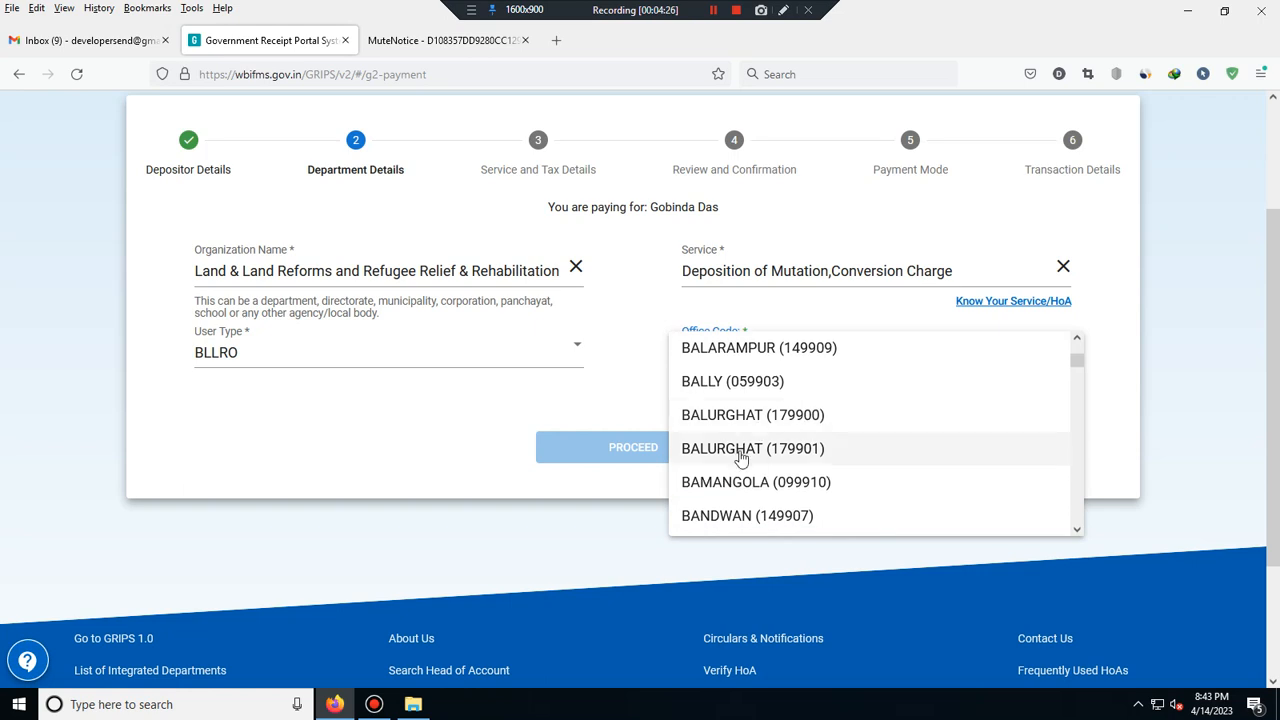
{"action": "left_click", "coordinate": [808, 448]}
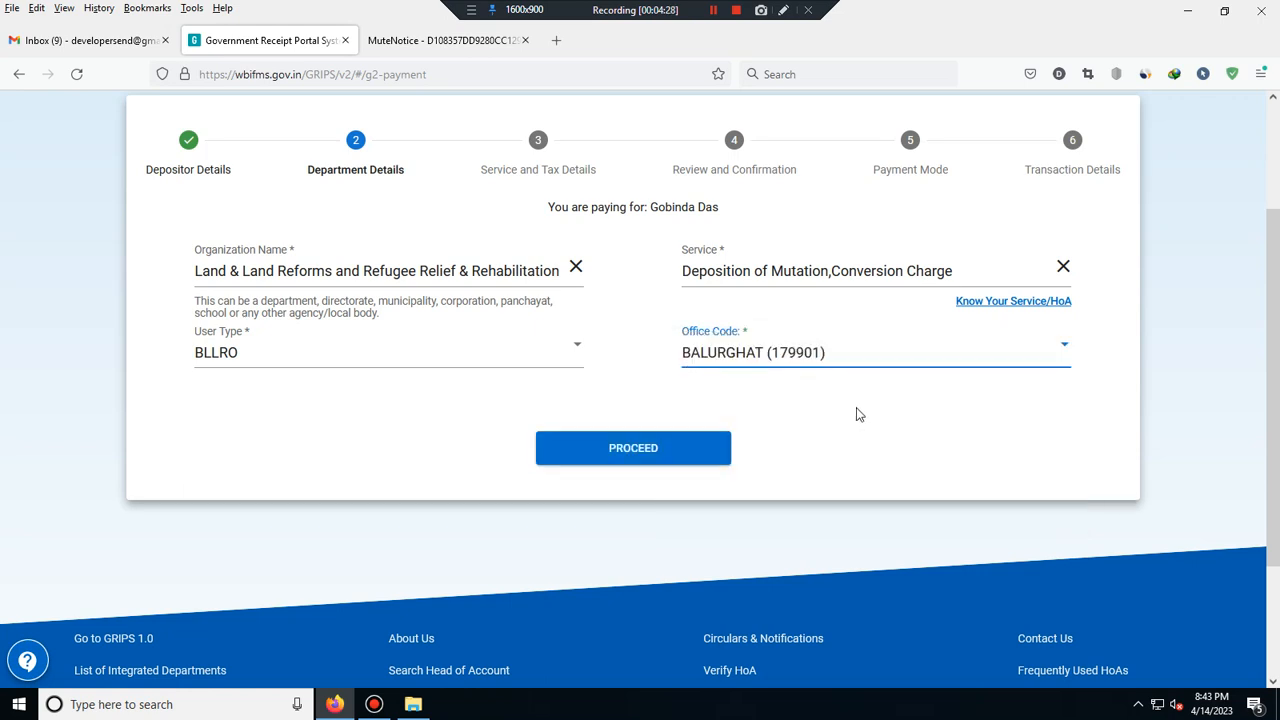
{"action": "left_click", "coordinate": [668, 452]}
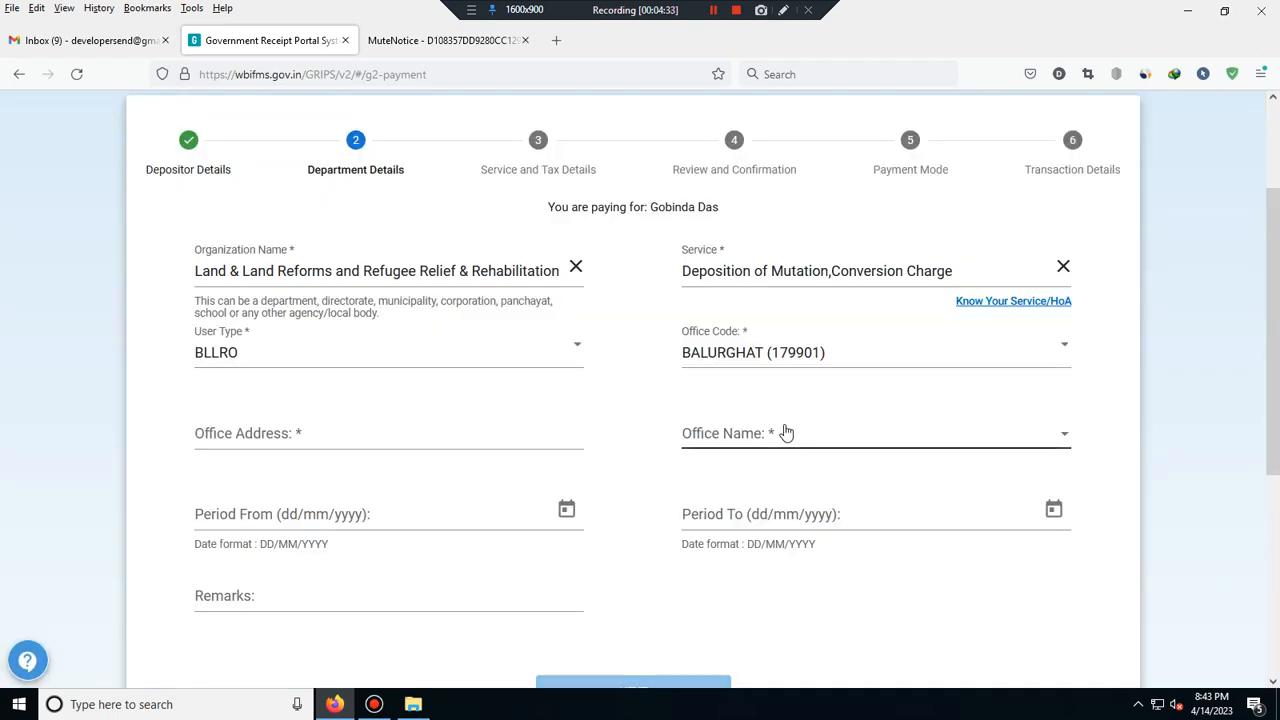
- Enter the BALURGHAT office address and set Office Name to BALURGHAT (179901)
{"action": "left_click", "coordinate": [300, 438]}
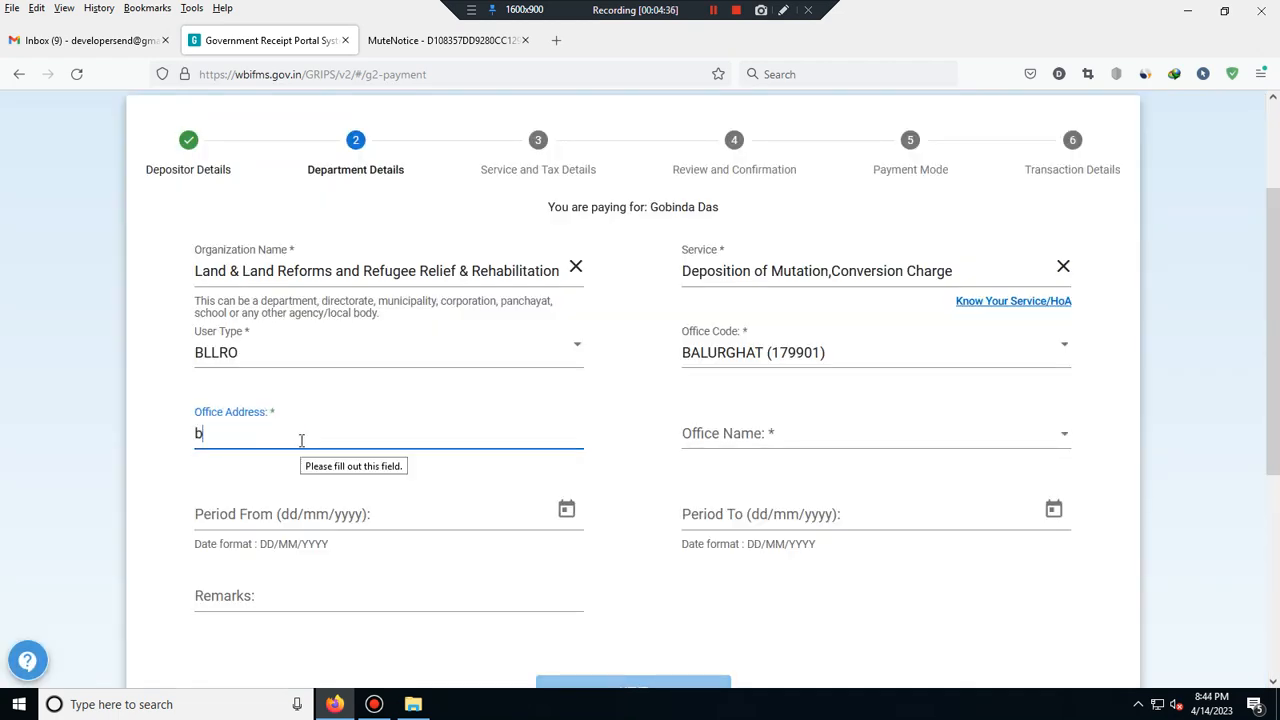
{"action": "key", "text": "BackSpace"}
{"action": "type", "text": "BALURGHAT"}
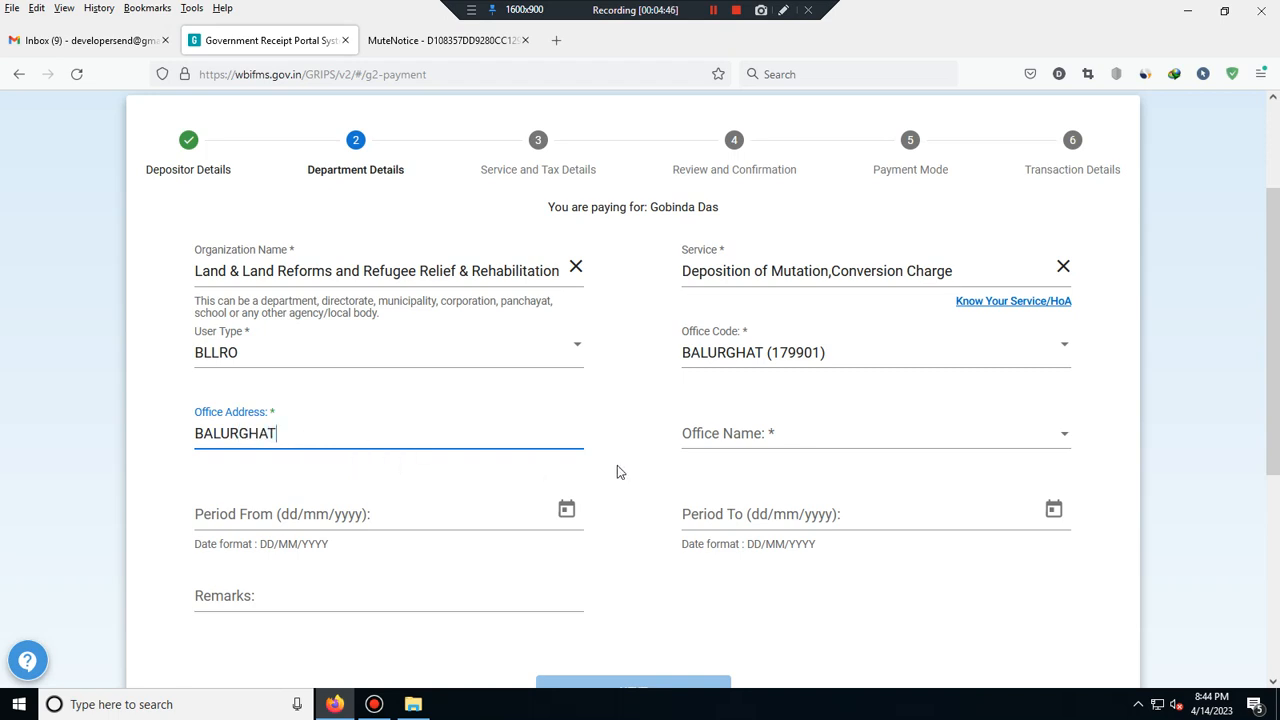
{"action": "left_click", "coordinate": [745, 433]}
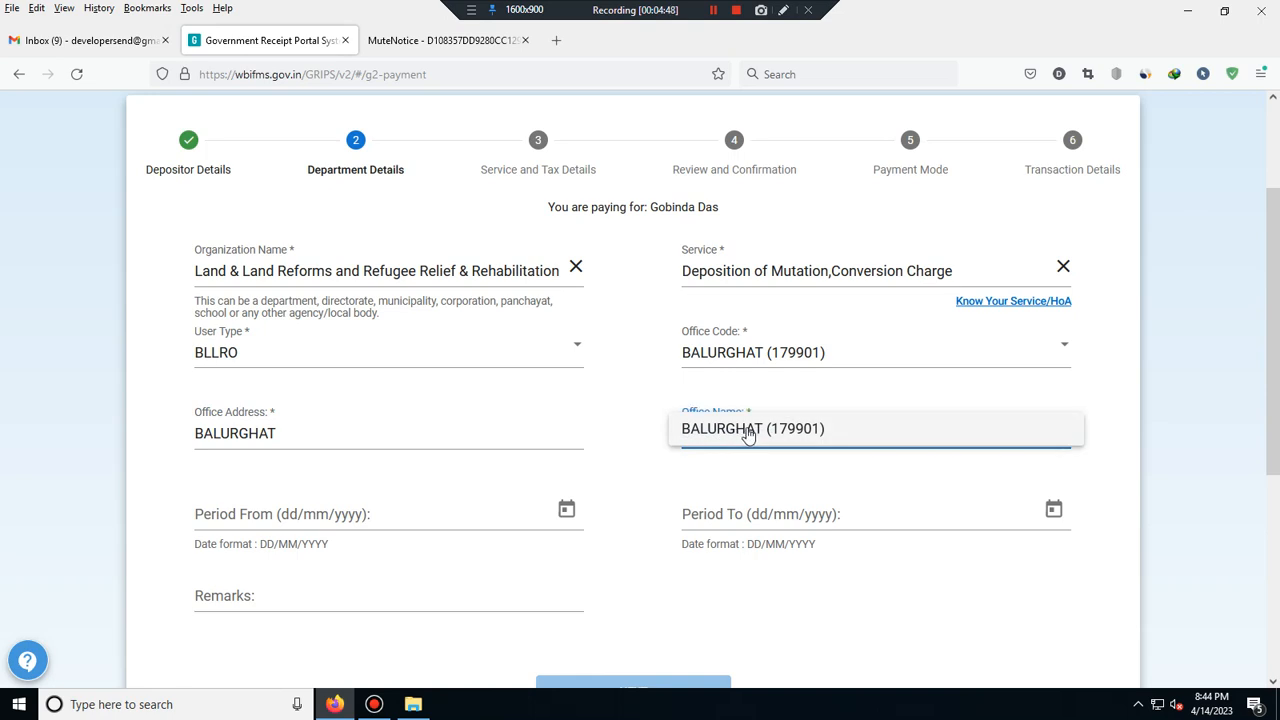
{"action": "left_click", "coordinate": [748, 430]}
{"action": "scroll", "coordinate": [430, 543], "scroll_direction": "down", "scroll_amount": 2}
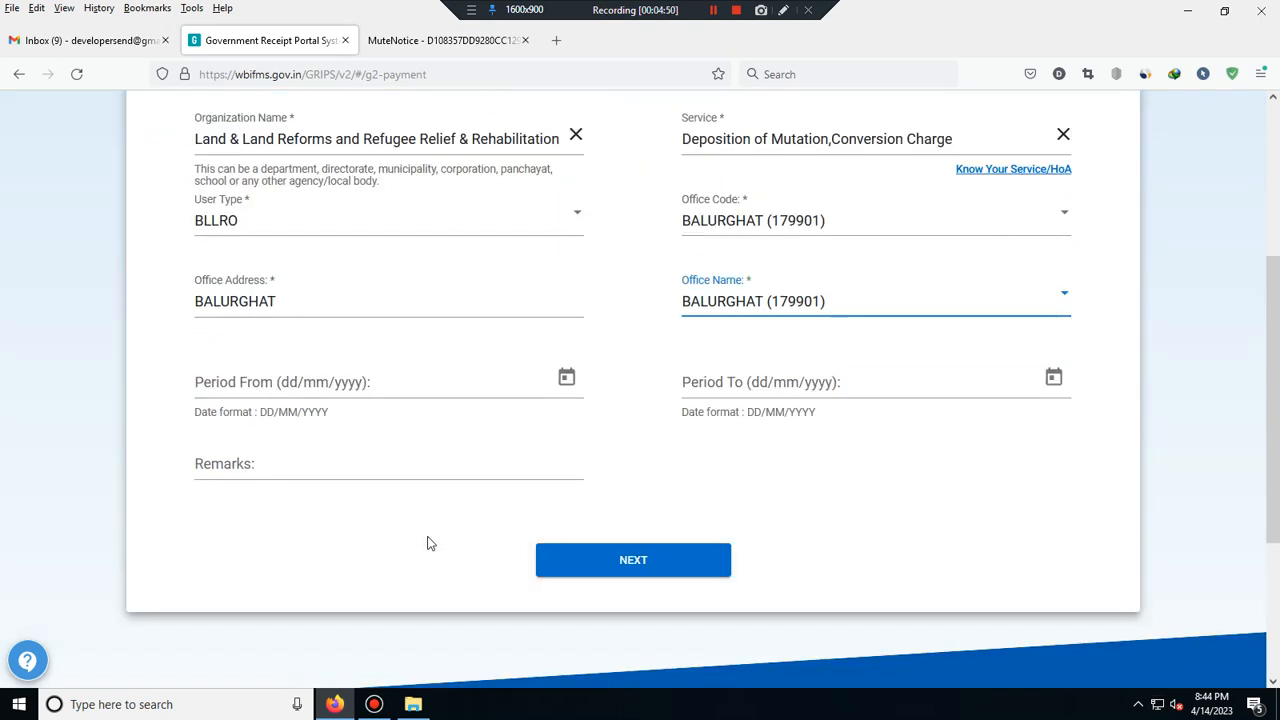
{"action": "left_click", "coordinate": [632, 545]}
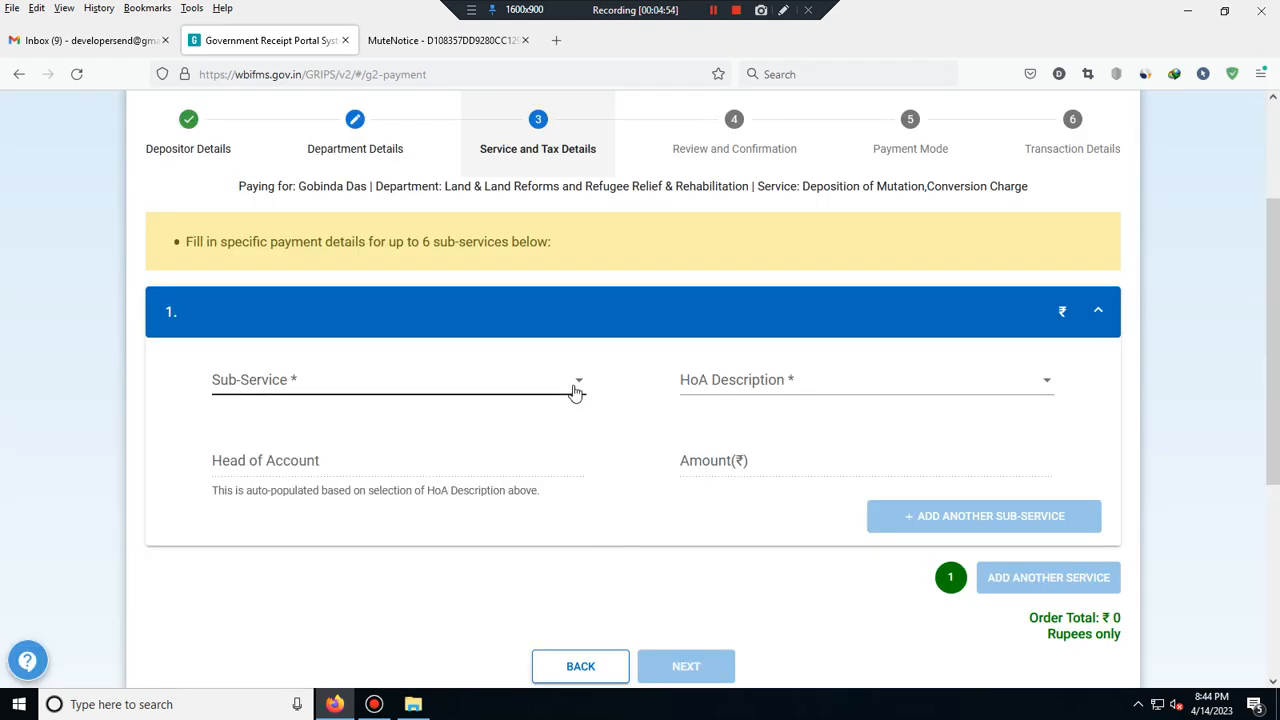
- Pick the BLLRO mutation and conversion charge sub-service and the Mutation and Conversion Fees head
{"action": "left_click", "coordinate": [571, 389]}
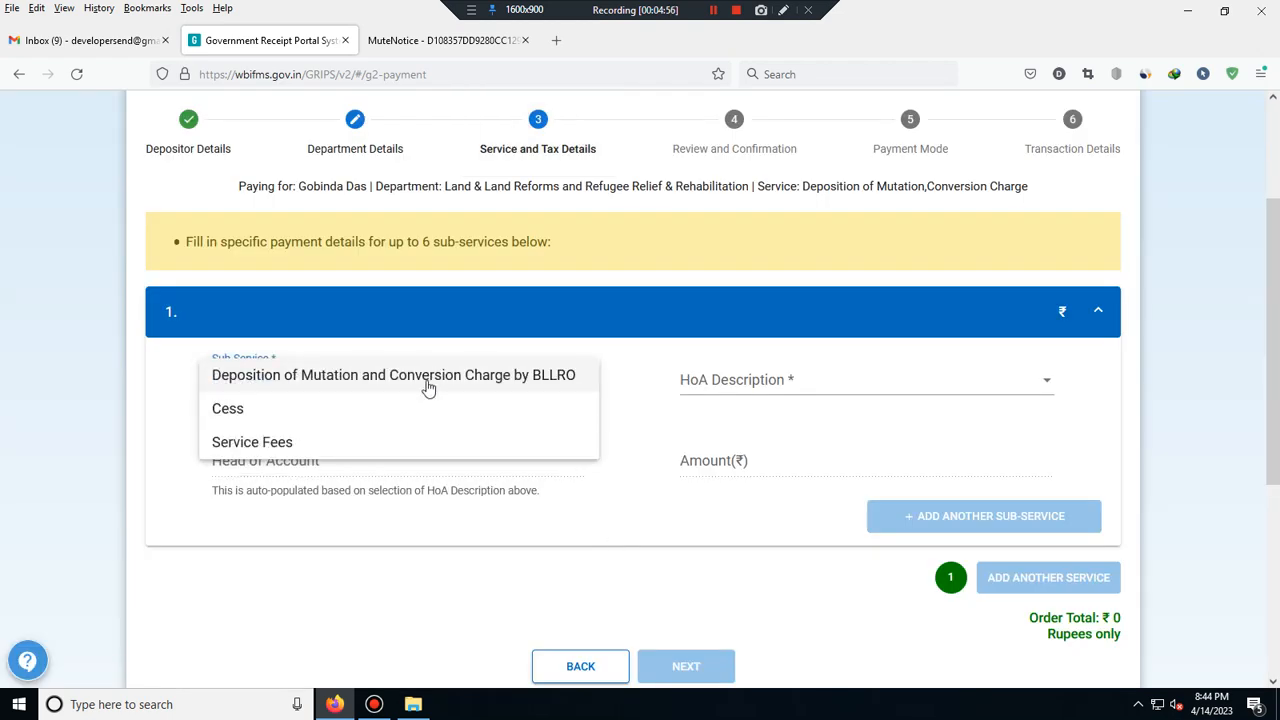
{"action": "left_click", "coordinate": [528, 384]}
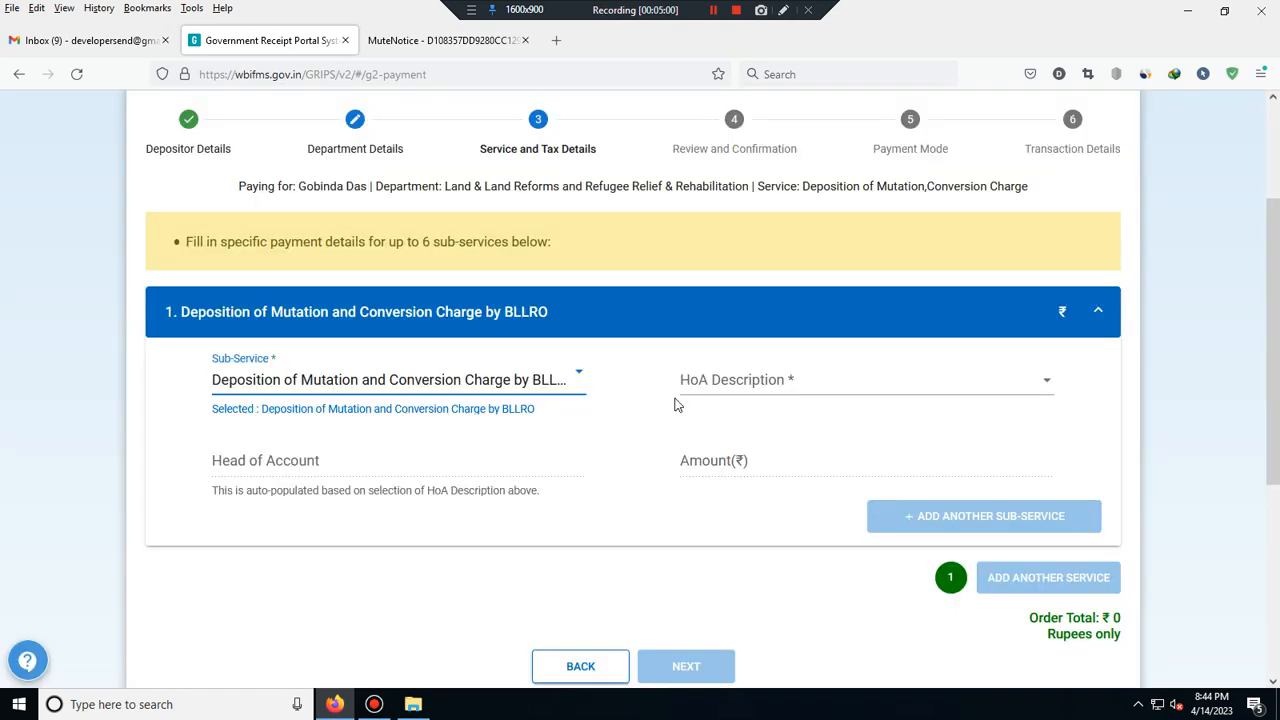
{"action": "left_click", "coordinate": [749, 390]}
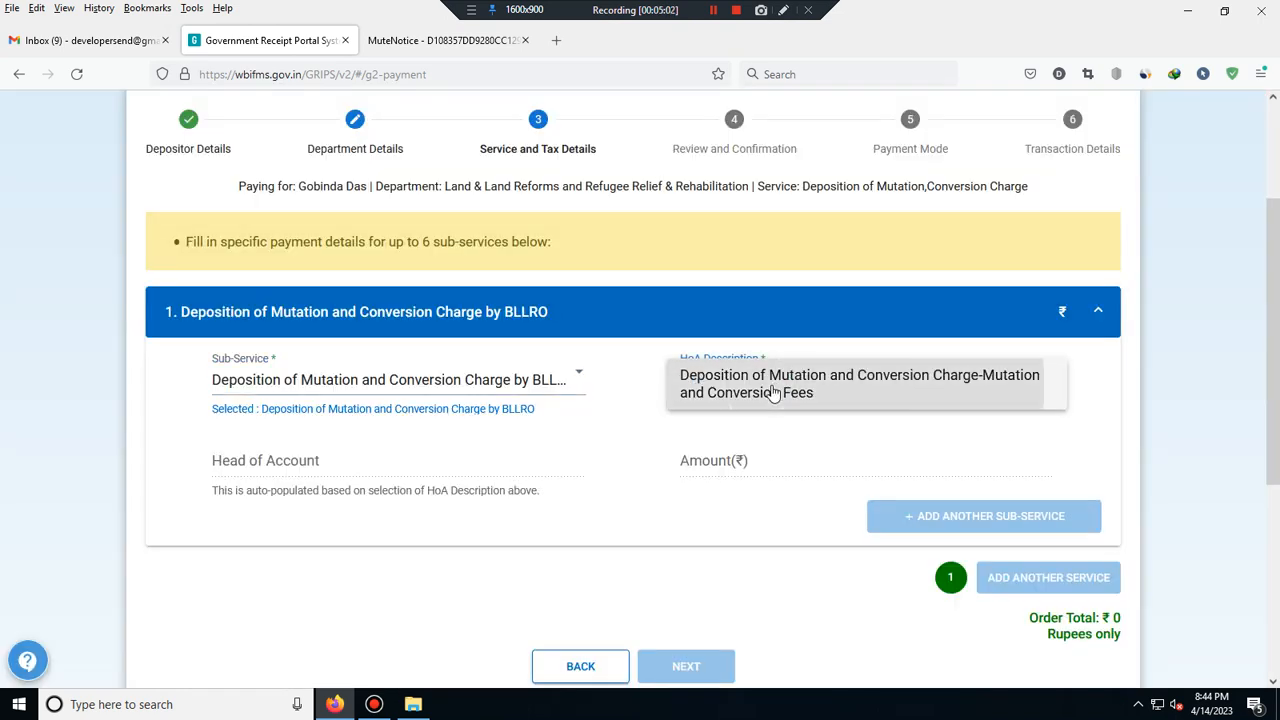
{"action": "left_click", "coordinate": [776, 395]}
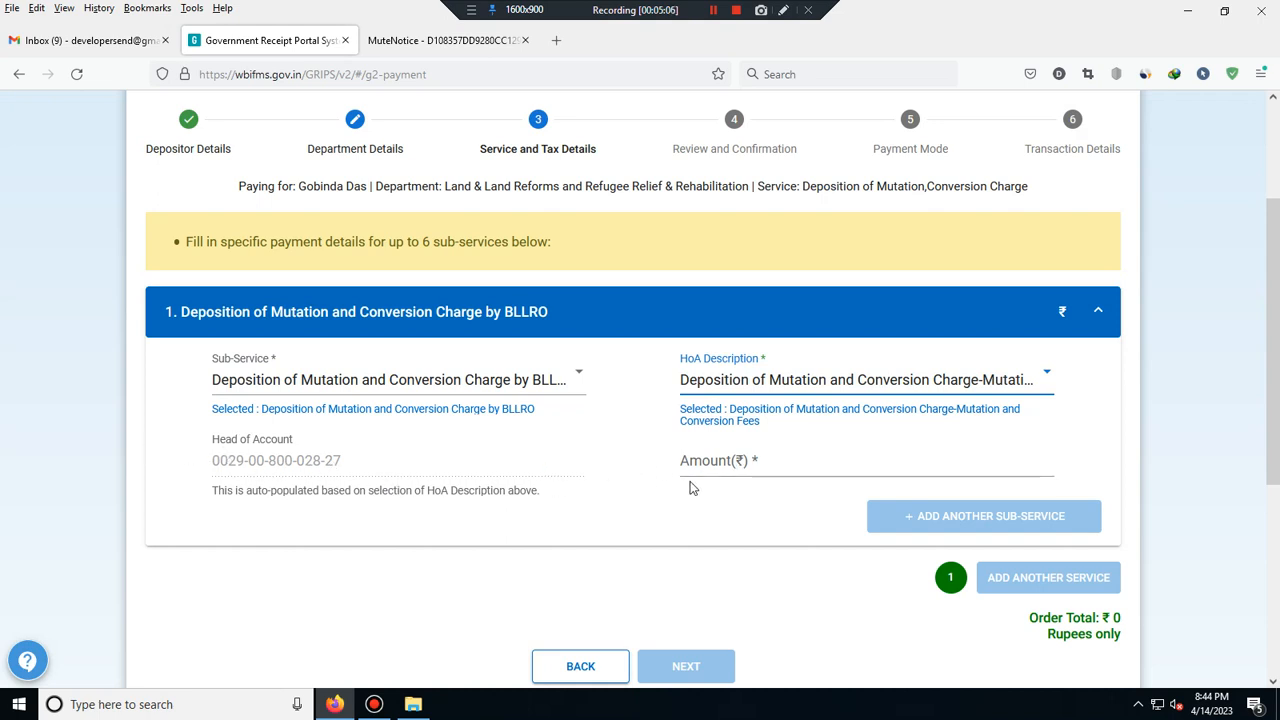
- Enter an amount of 100 and continue to Review and Confirmation
{"action": "left_click", "coordinate": [772, 460]}
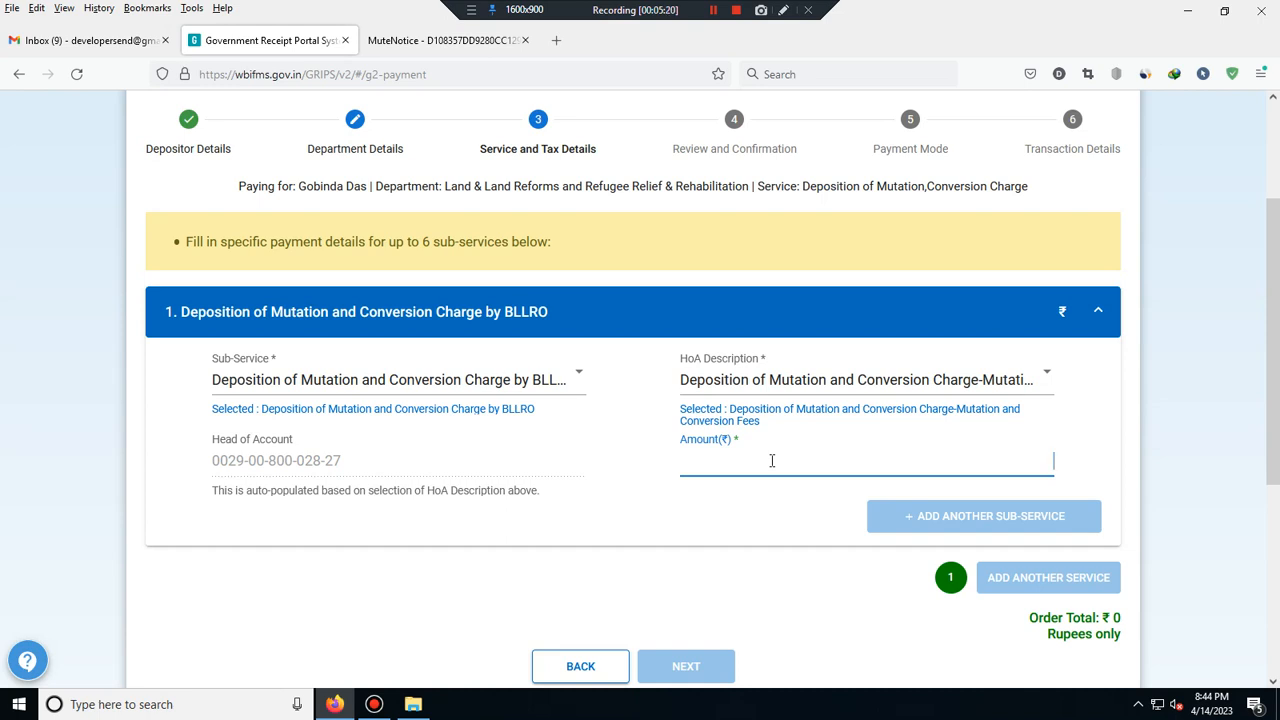
{"action": "type", "text": "100"}
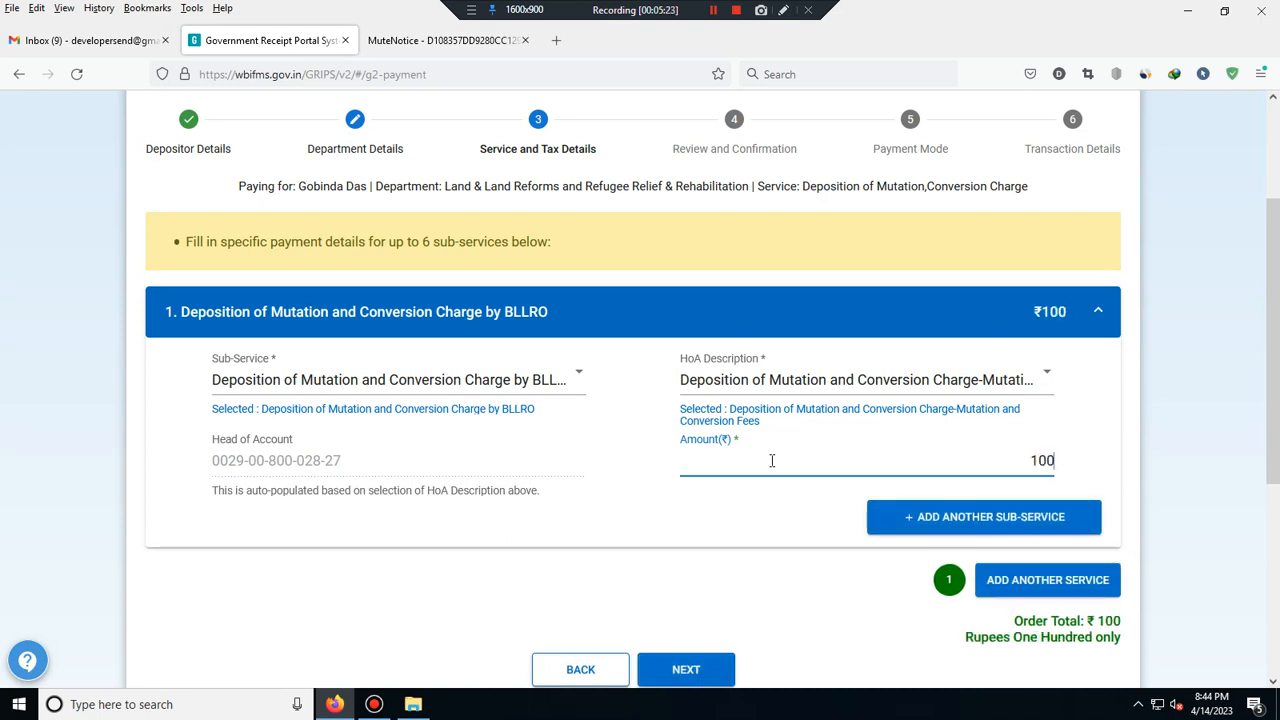
{"action": "scroll", "coordinate": [586, 531], "scroll_direction": "down", "scroll_amount": 1}
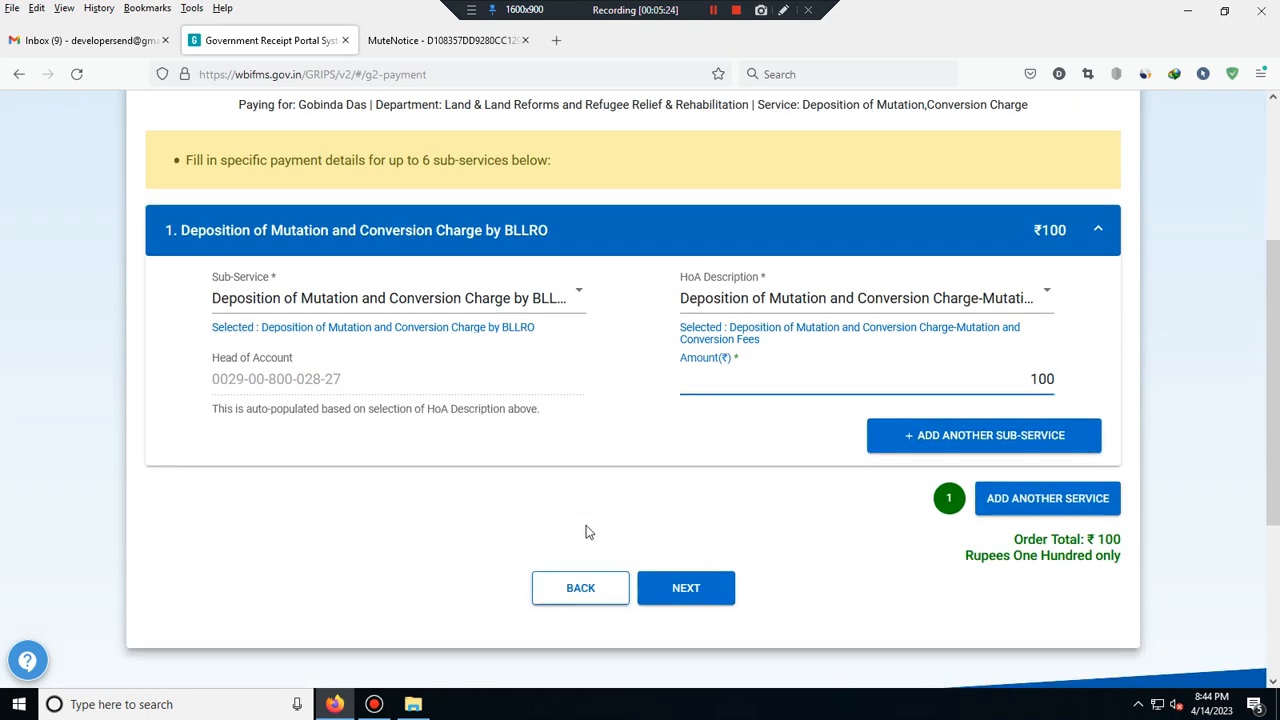
{"action": "left_click", "coordinate": [666, 588]}
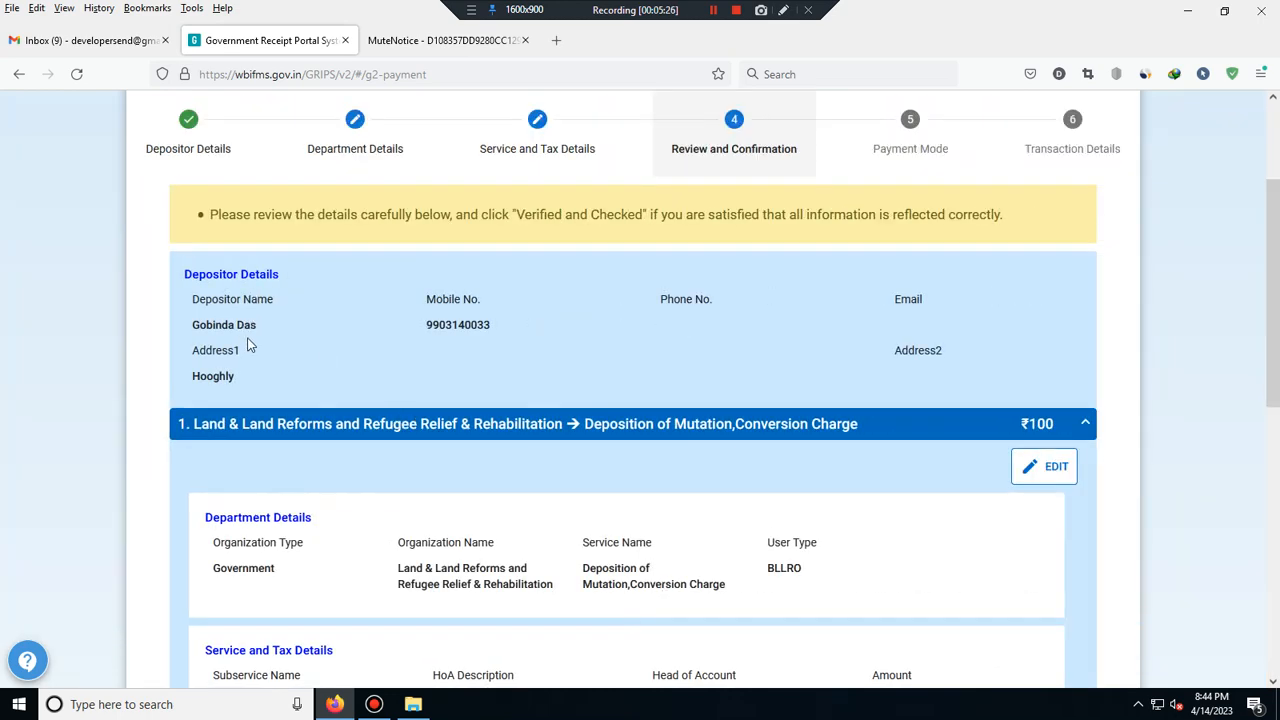
- Tick 'Verified and checked' on the ₹100 review and advance to the Payment Mode list
{"action": "scroll", "coordinate": [478, 363], "scroll_direction": "down", "scroll_amount": 1}
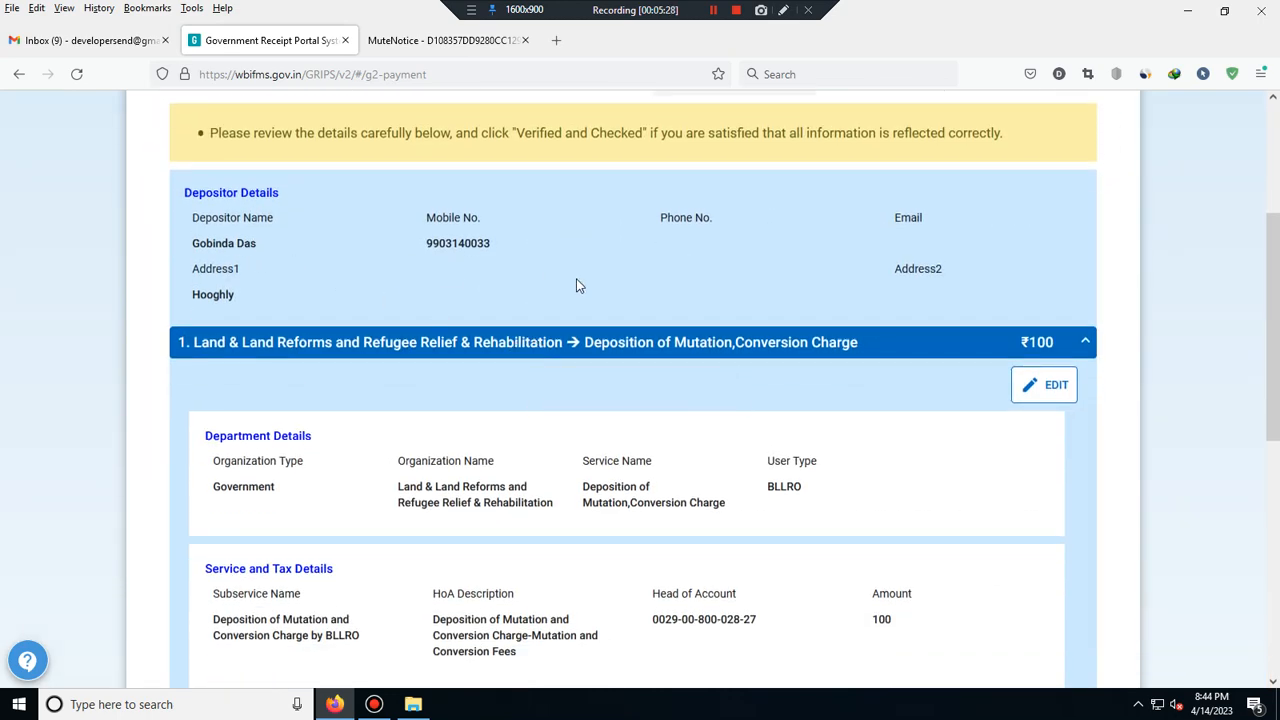
{"action": "scroll", "coordinate": [554, 396], "scroll_direction": "down", "scroll_amount": 1}
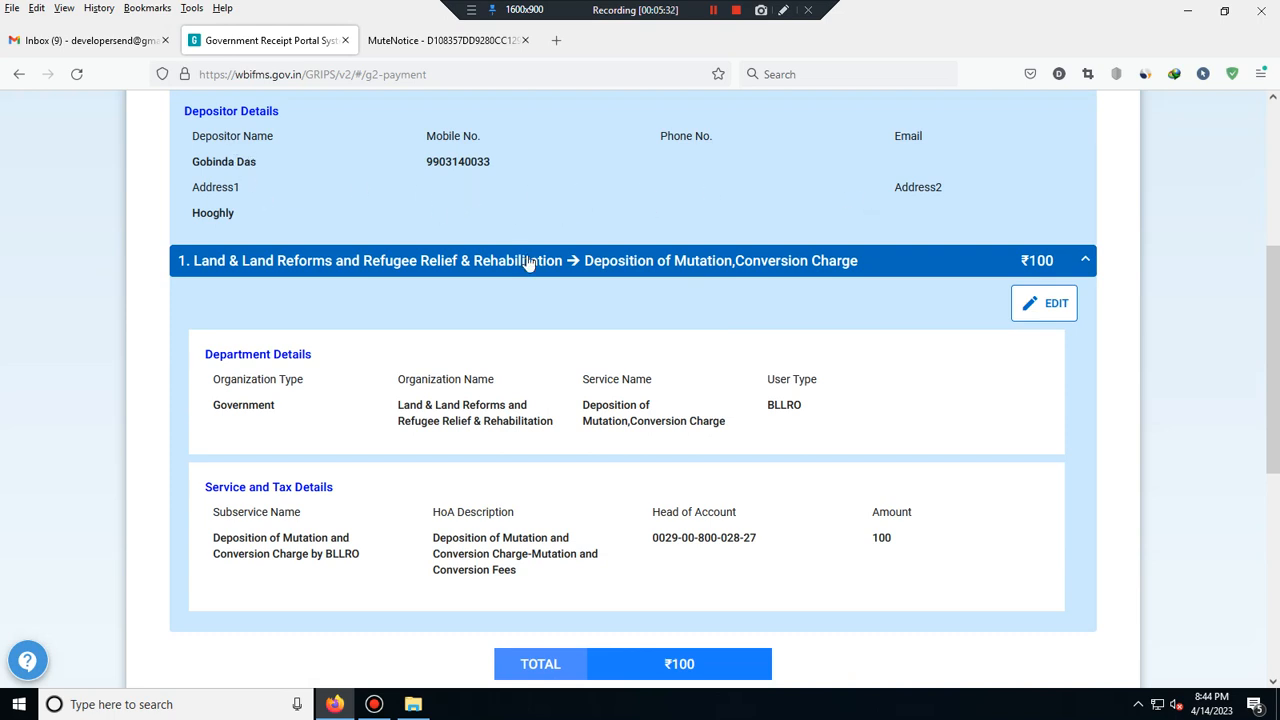
{"action": "scroll", "coordinate": [526, 263], "scroll_direction": "down", "scroll_amount": 1}
{"action": "scroll", "coordinate": [487, 334], "scroll_direction": "down", "scroll_amount": 1}
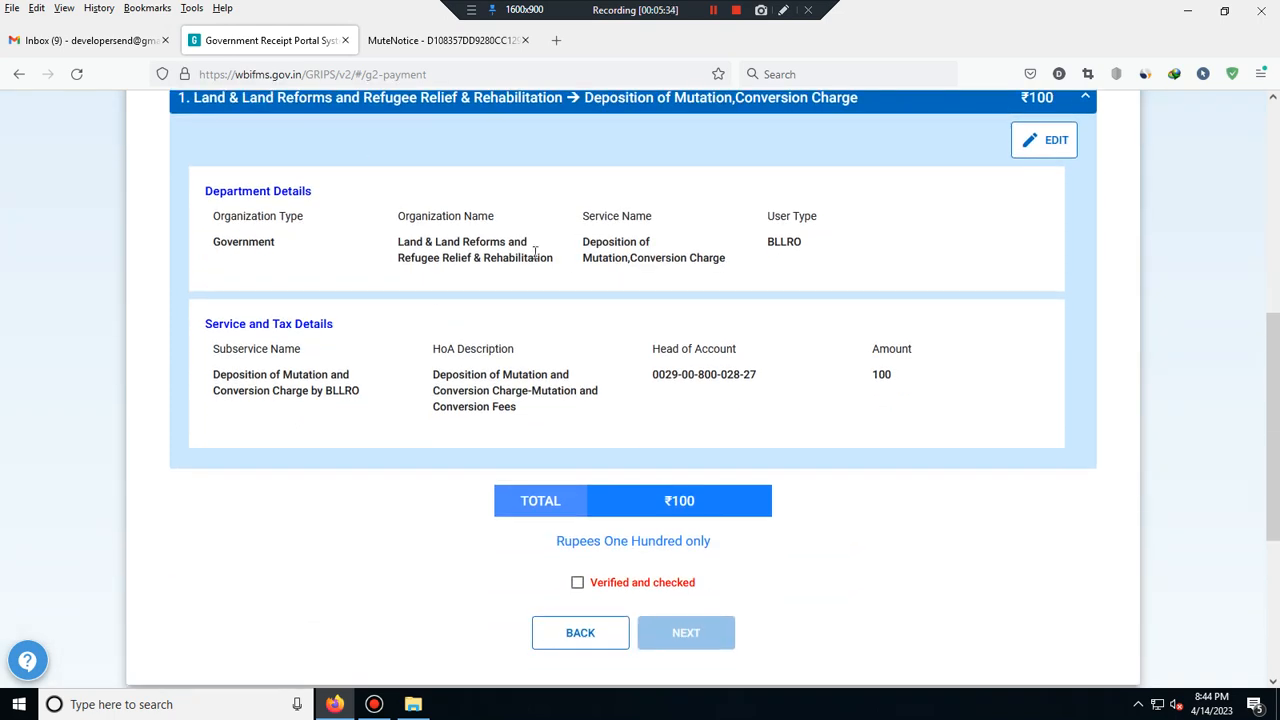
{"action": "left_click_drag", "start_coordinate": [611, 258], "coordinate": [825, 254]}
{"action": "scroll", "coordinate": [772, 454], "scroll_direction": "down", "scroll_amount": 1}
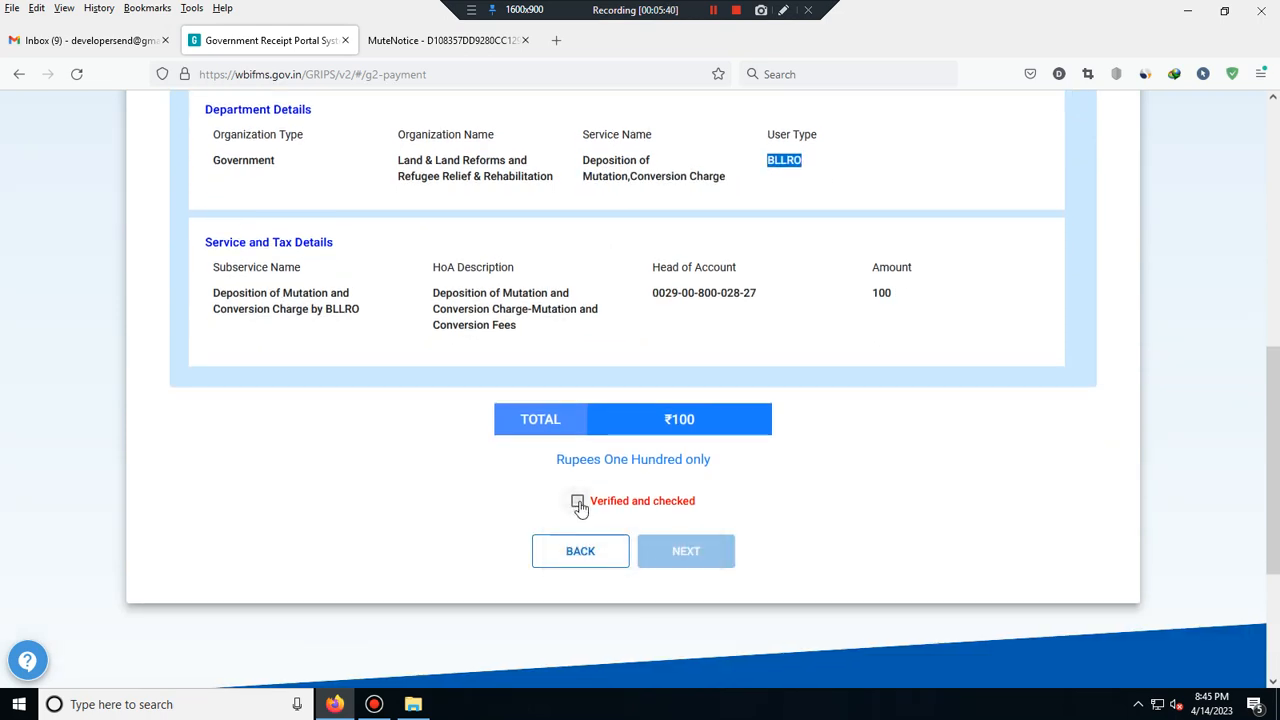
{"action": "left_click", "coordinate": [577, 502]}
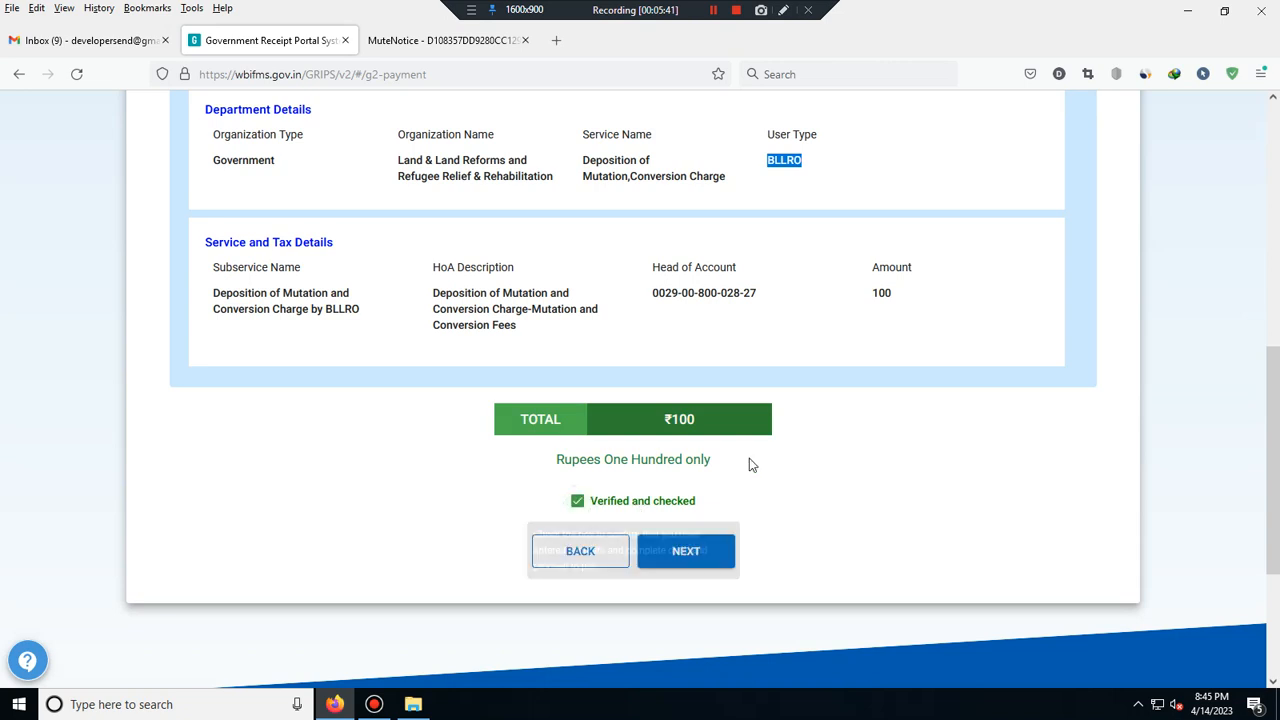
{"action": "left_click", "coordinate": [690, 551]}
{"action": "left_click", "coordinate": [537, 316]}
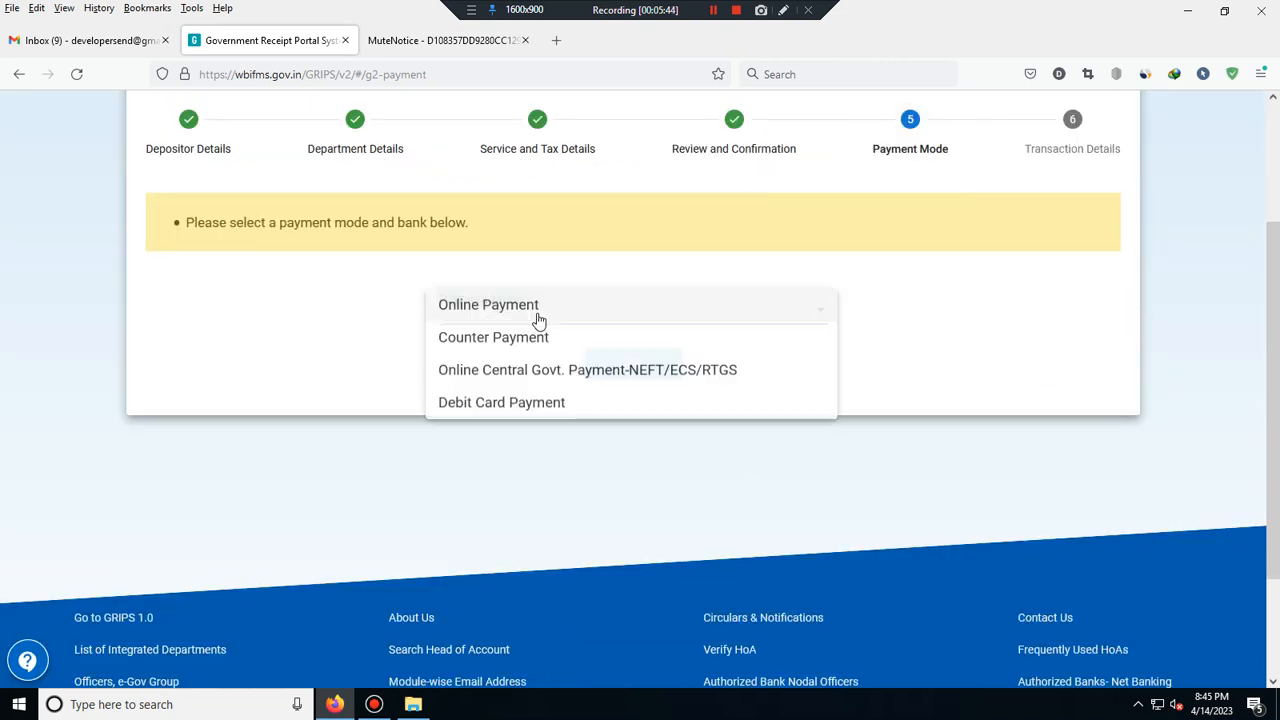
- Choose Online Payment via Bank with State Bank of India and submit to generate the GRN
{"action": "left_click", "coordinate": [532, 309]}
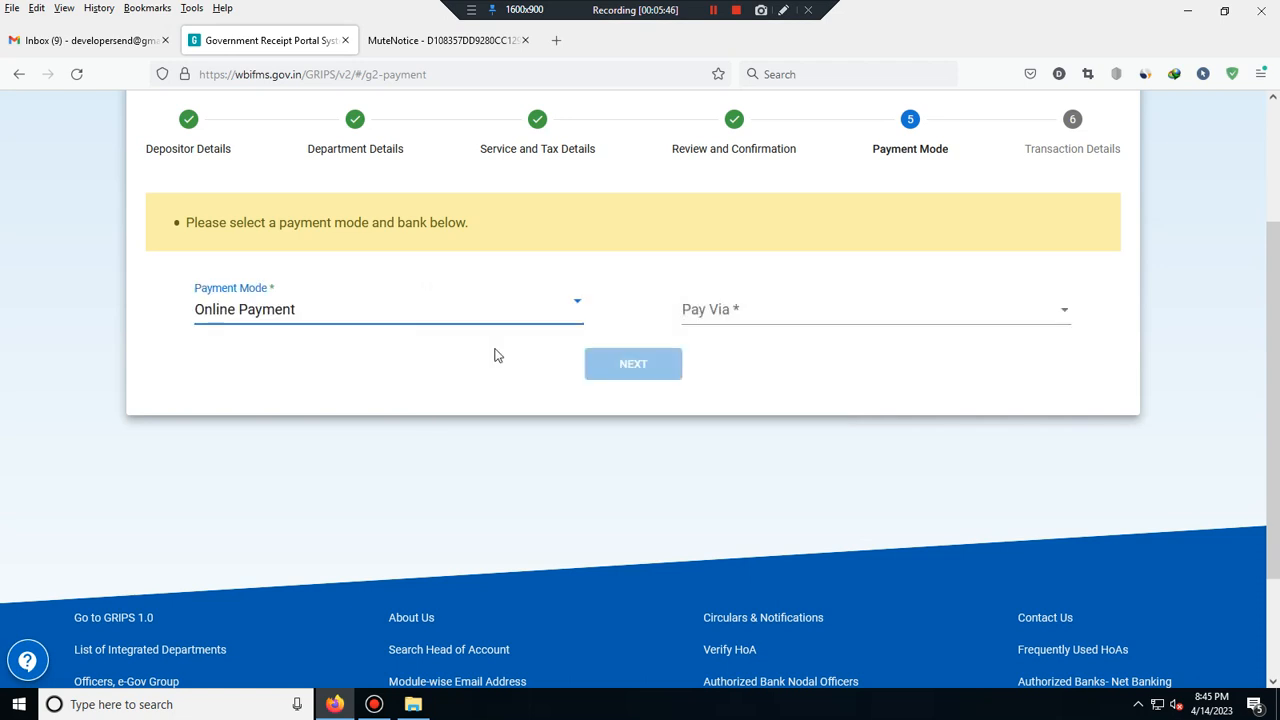
{"action": "left_click", "coordinate": [759, 320]}
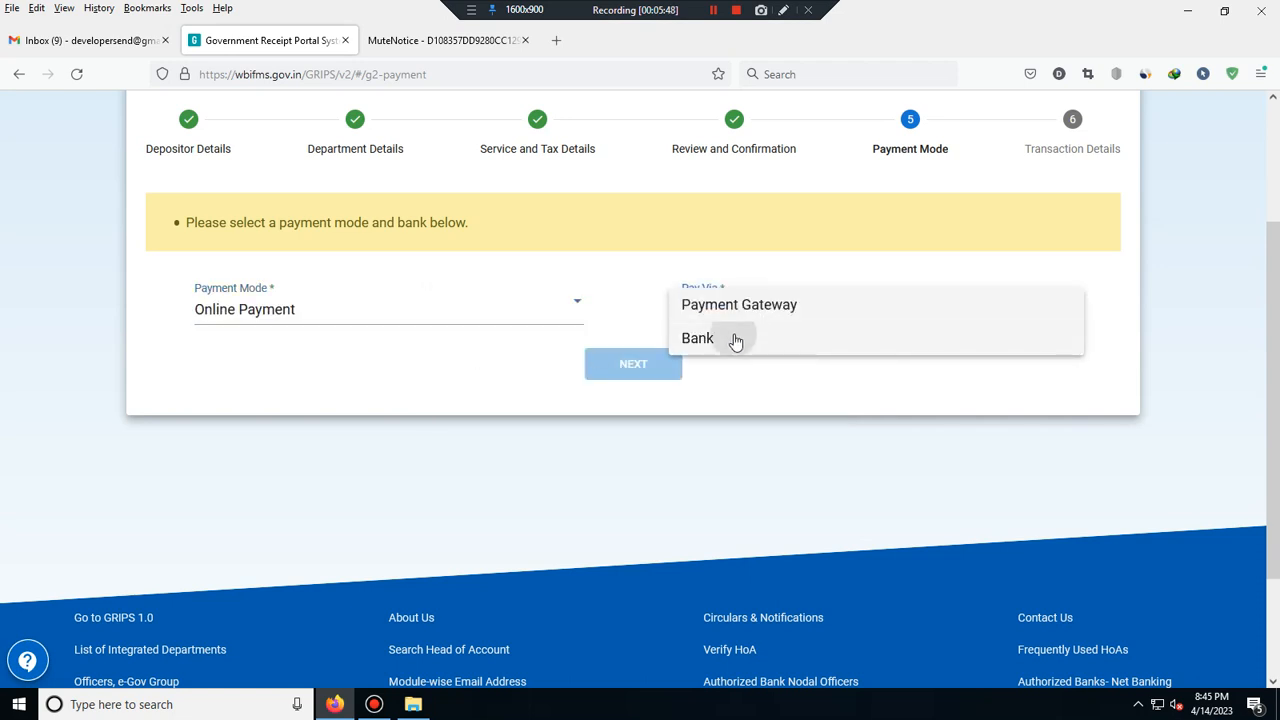
{"action": "left_click", "coordinate": [734, 340]}
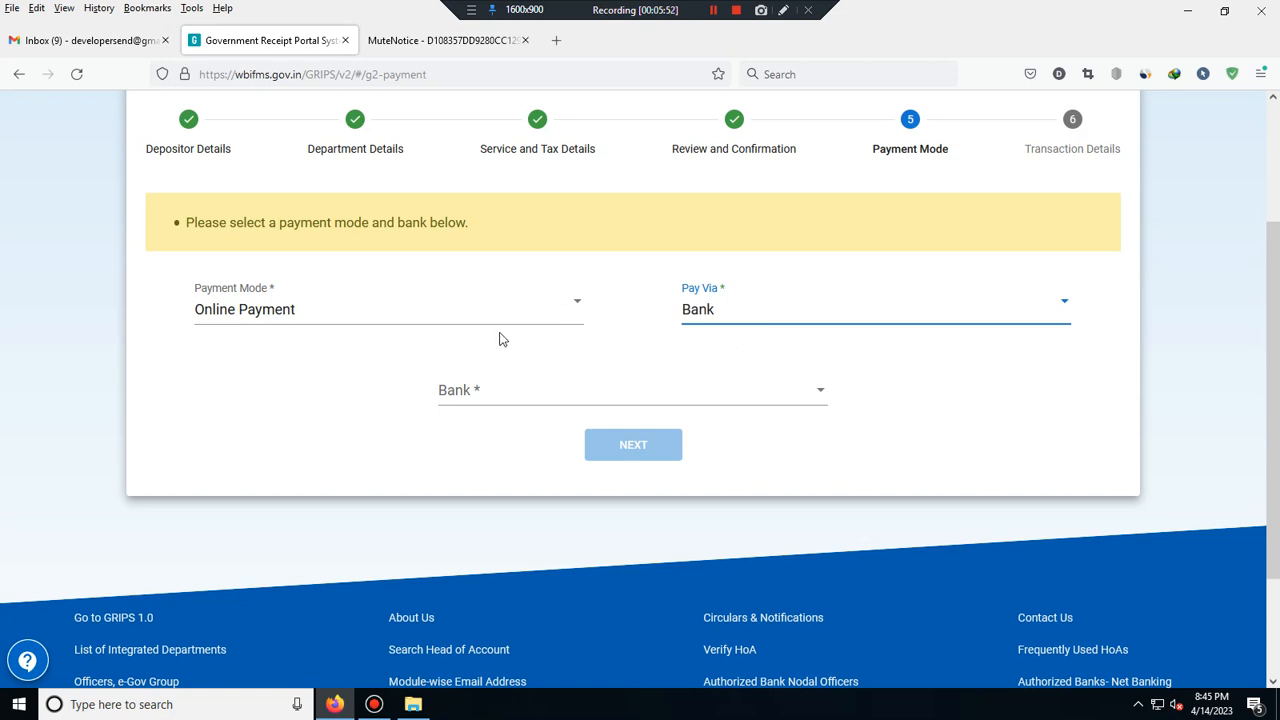
{"action": "left_click", "coordinate": [812, 395]}
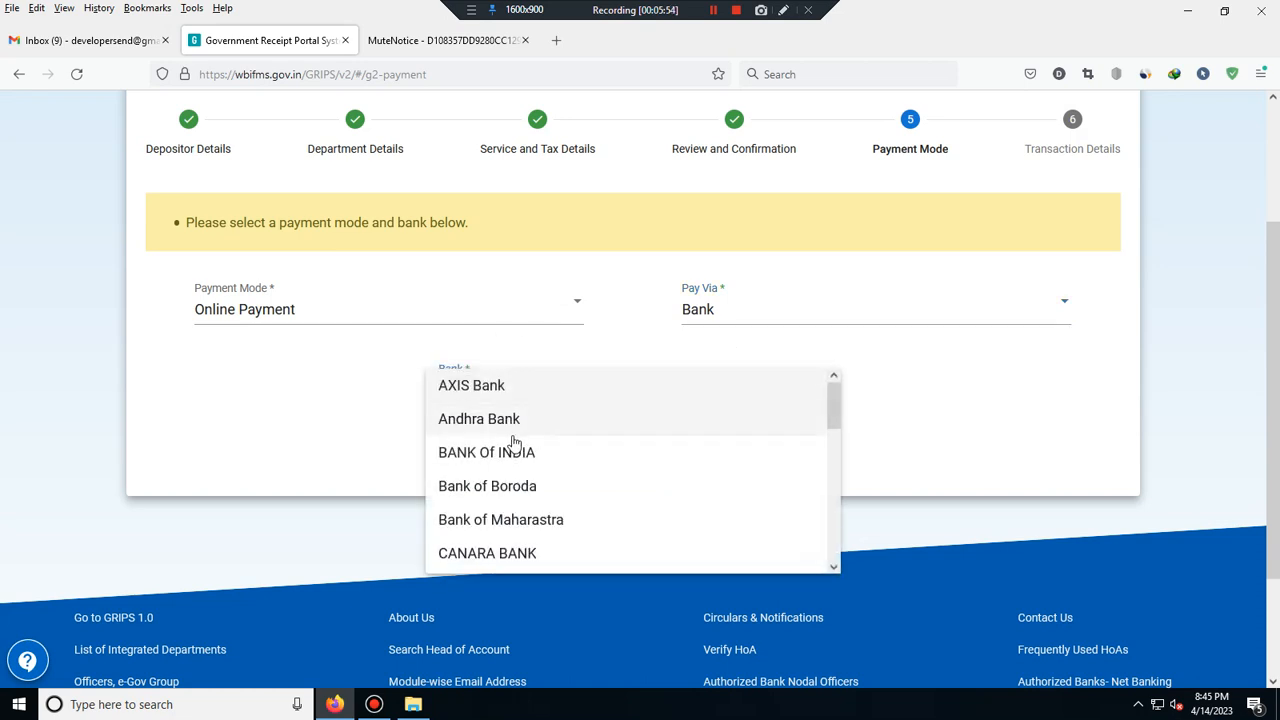
{"action": "scroll", "coordinate": [511, 440], "scroll_direction": "down", "scroll_amount": 3}
{"action": "scroll", "coordinate": [513, 443], "scroll_direction": "down", "scroll_amount": 5}
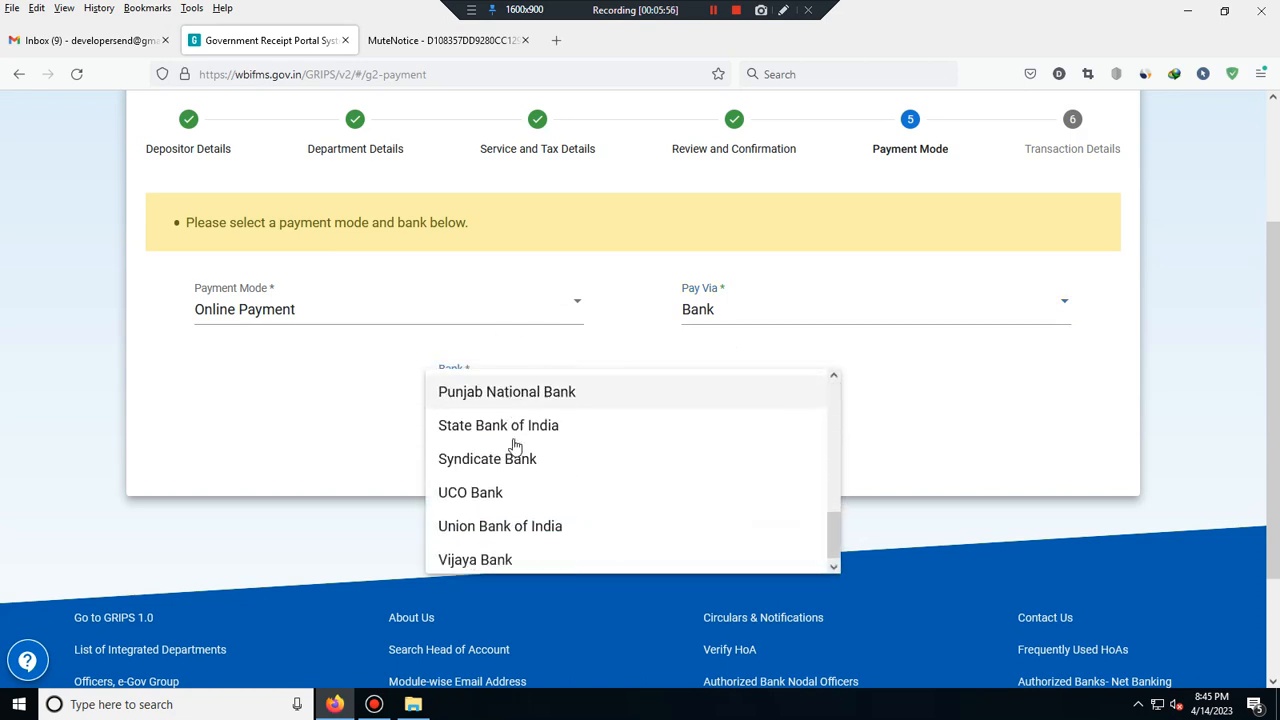
{"action": "left_click", "coordinate": [543, 423]}
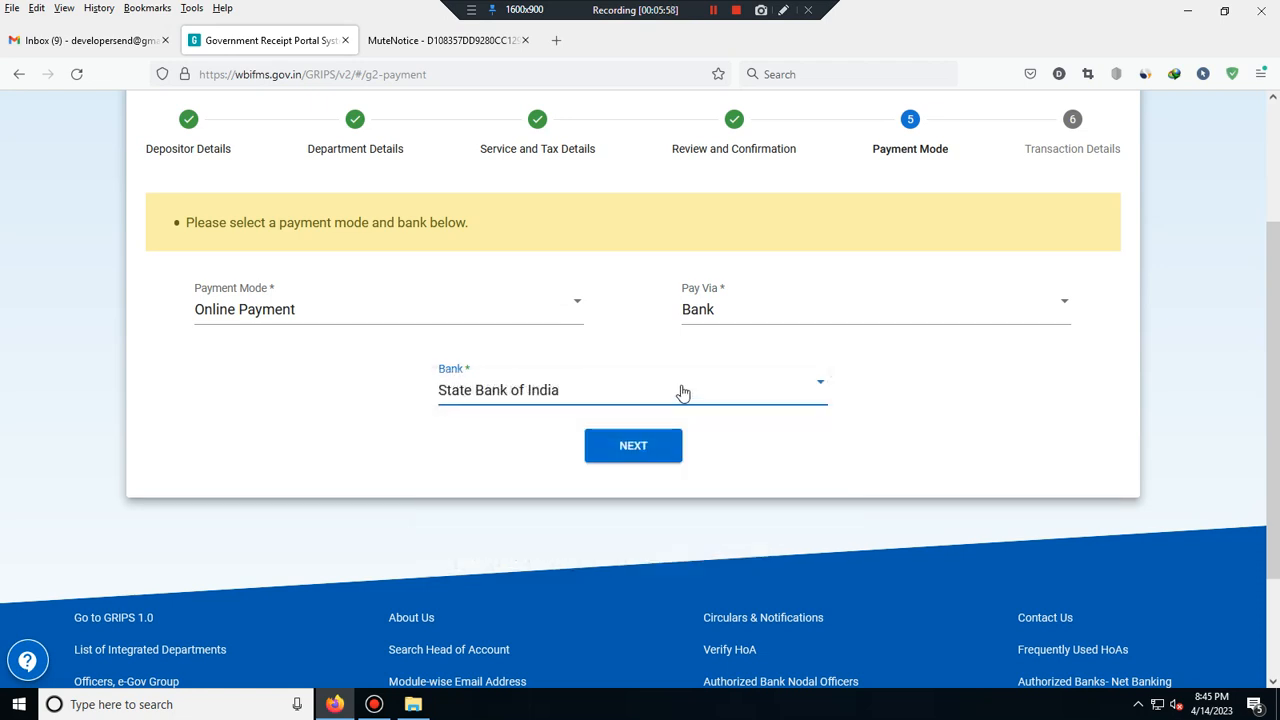
{"action": "left_click", "coordinate": [620, 448]}
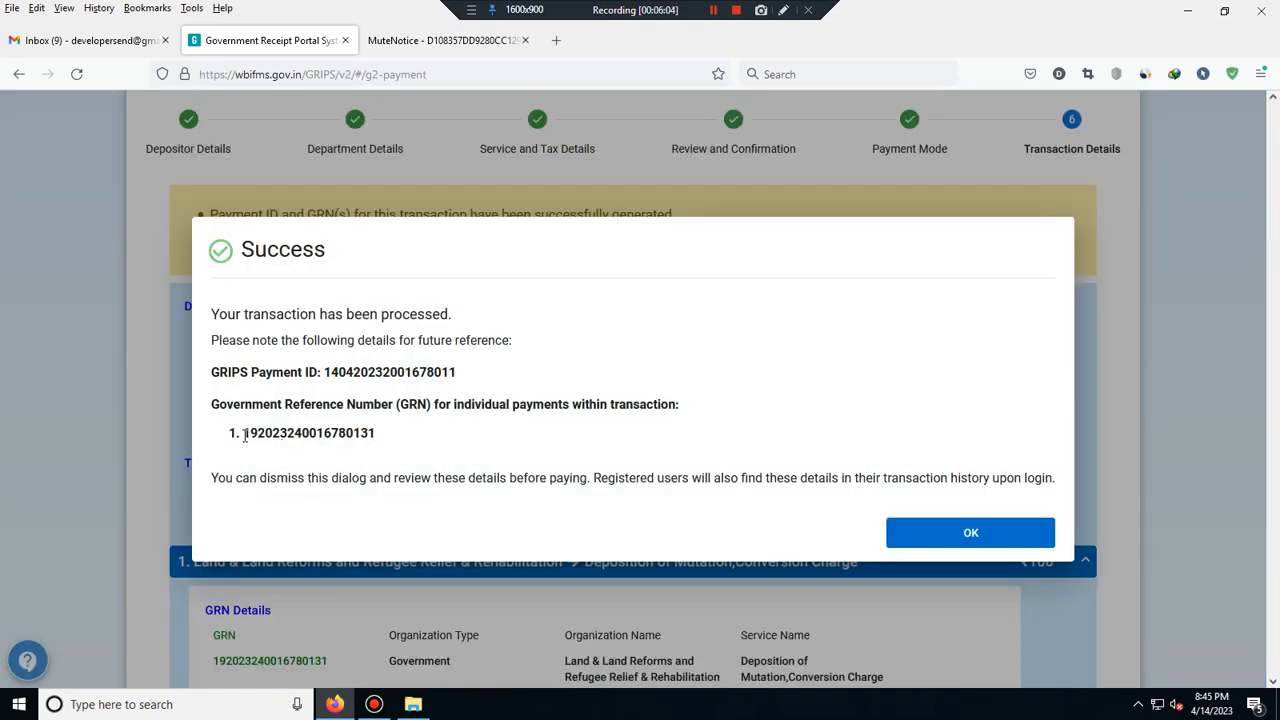
- Paste the generated GRN into the browser search box and dismiss the Success dialog
{"action": "left_click_drag", "start_coordinate": [244, 436], "coordinate": [381, 438]}
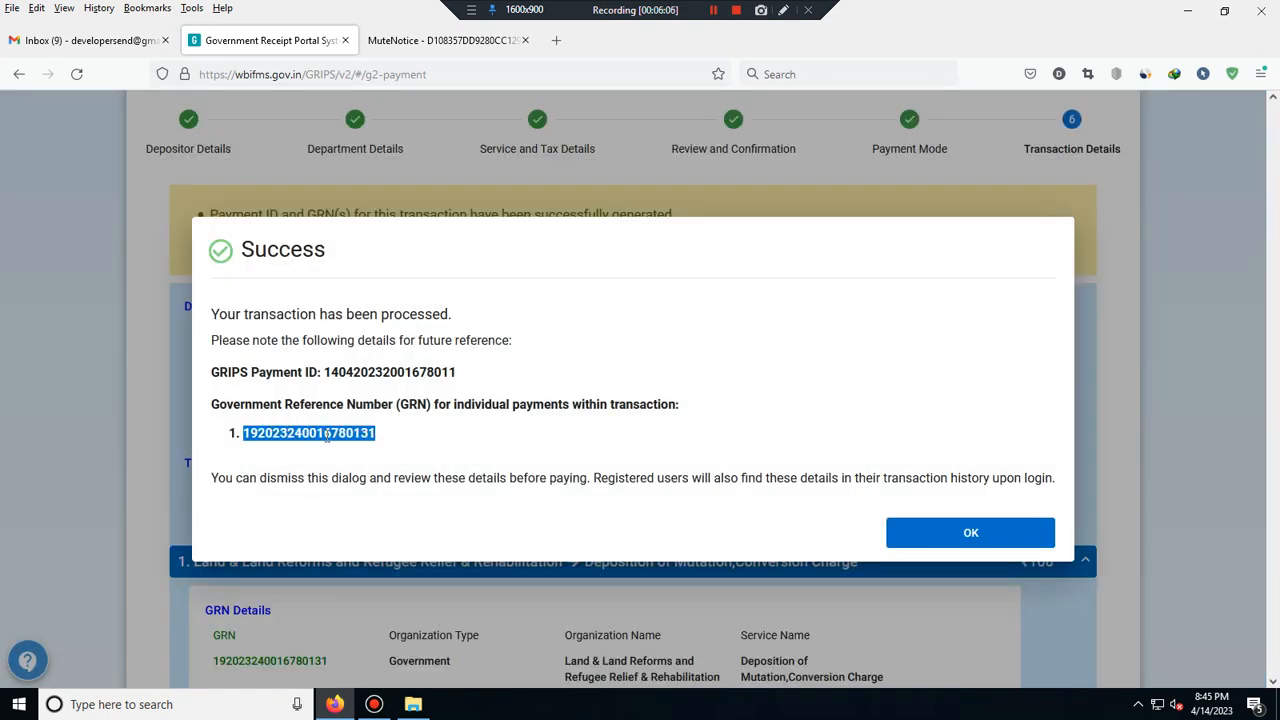
{"action": "right_click", "coordinate": [320, 432]}
{"action": "left_click", "coordinate": [345, 446]}
{"action": "right_click", "coordinate": [835, 77]}
{"action": "left_click", "coordinate": [862, 197]}
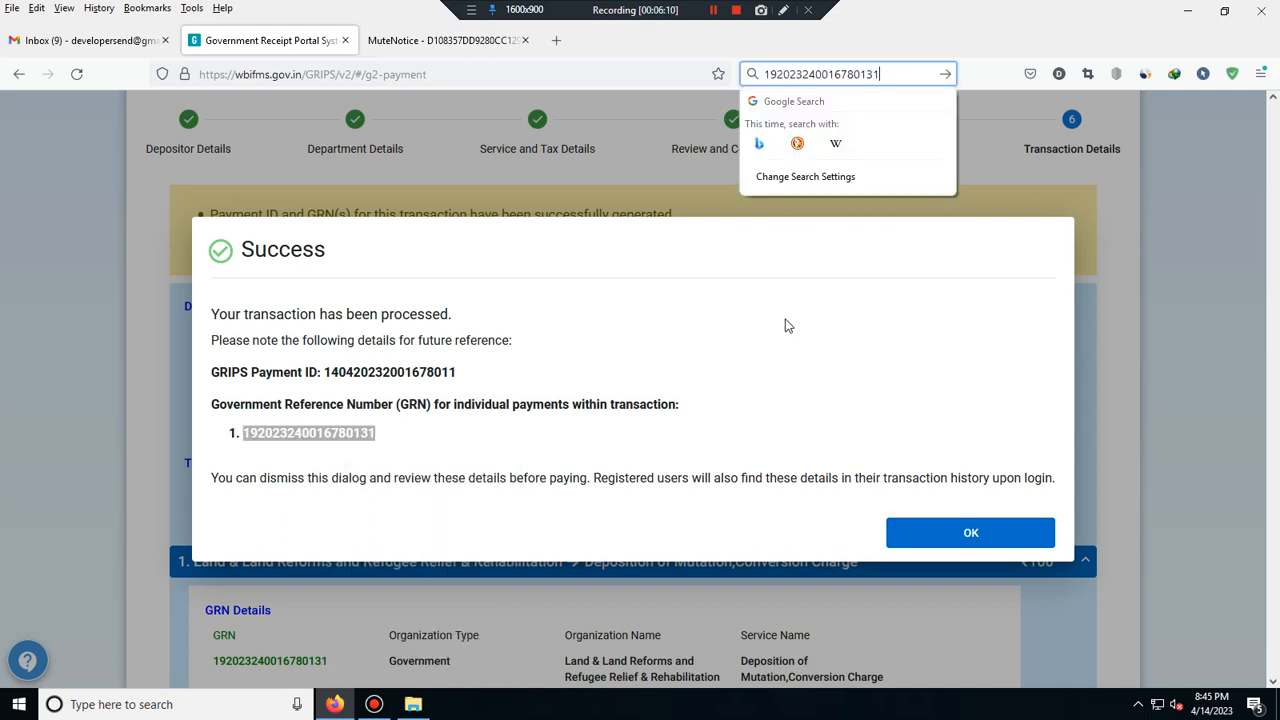
{"action": "left_click", "coordinate": [838, 367]}
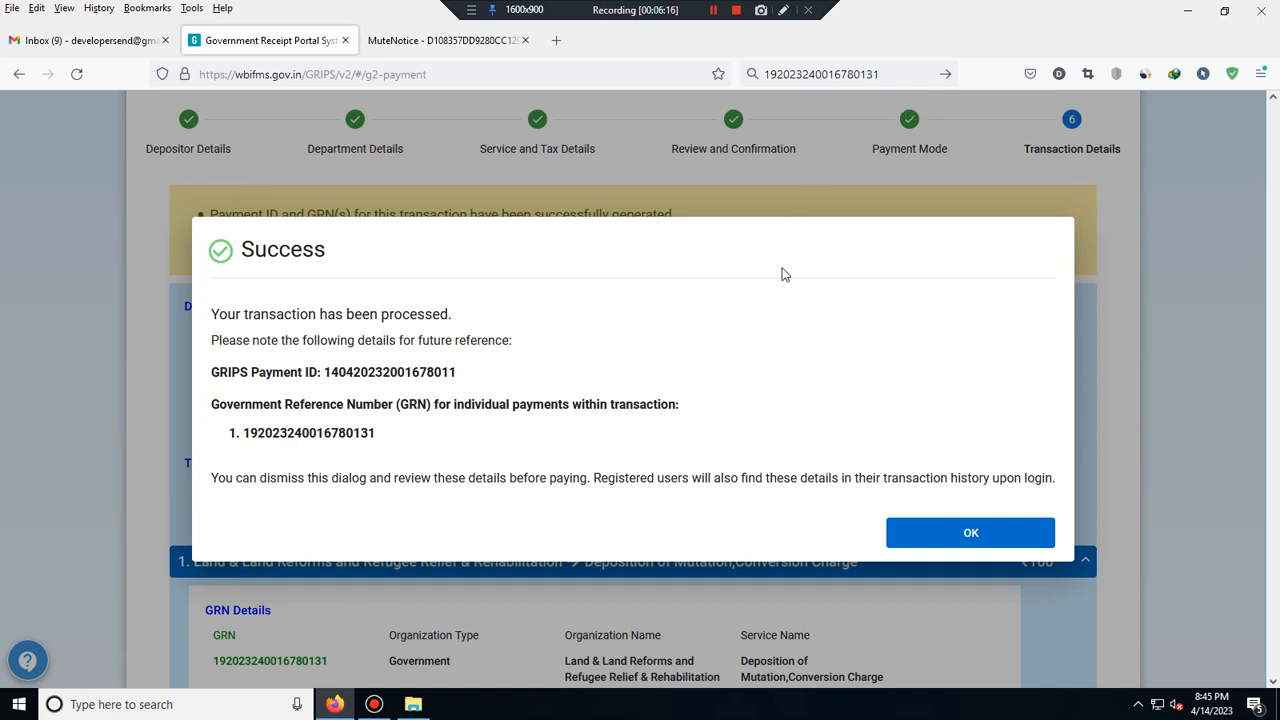
{"action": "left_click", "coordinate": [956, 537]}
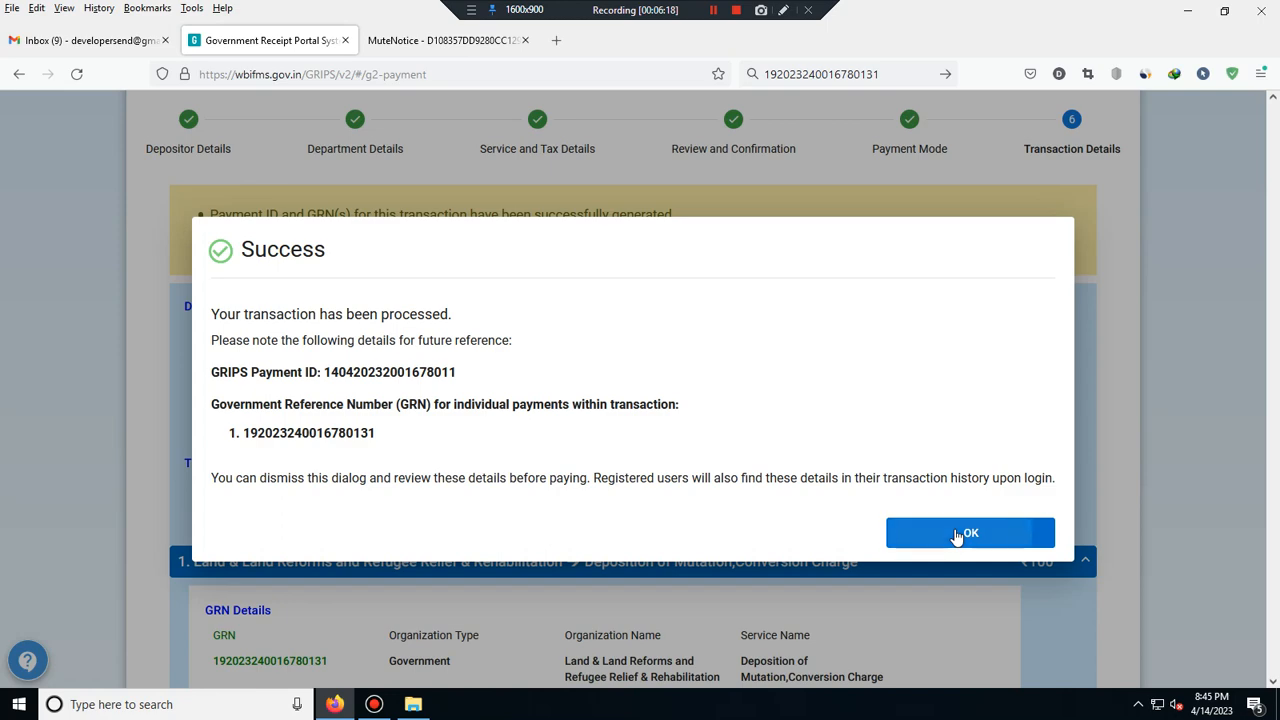
{"action": "scroll", "coordinate": [816, 432], "scroll_direction": "down", "scroll_amount": 6}
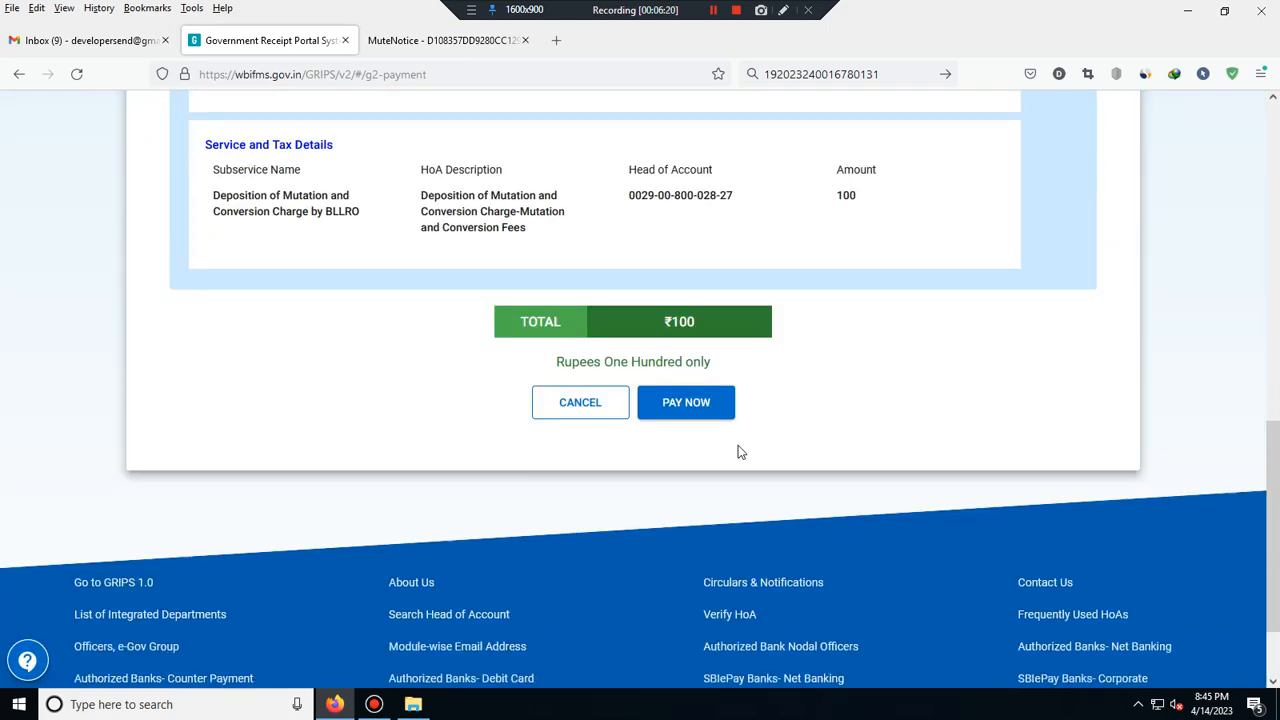
- Pay the ₹100 total with PAY NOW, landing on the SBI Personal Banking login
{"action": "left_click", "coordinate": [700, 400]}
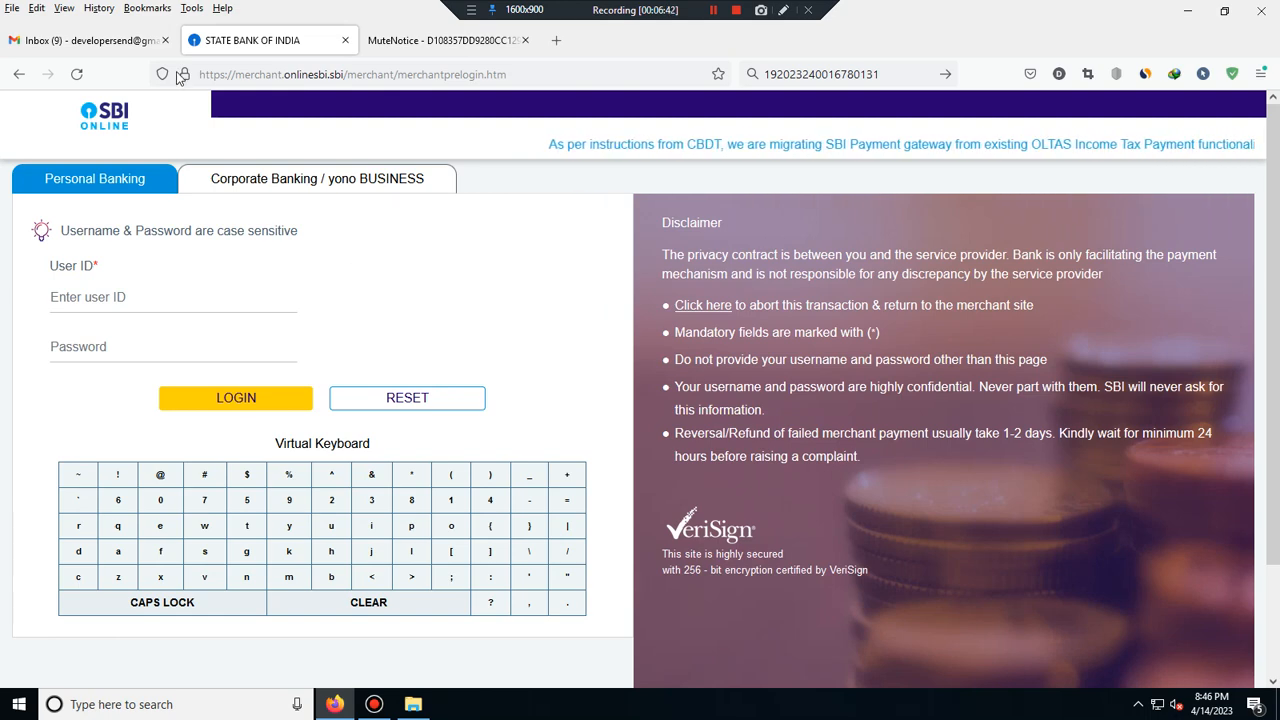
- Return to the mutation notice PDF and clear the highlighted applicant name on page 1
{"action": "left_click", "coordinate": [369, 42]}
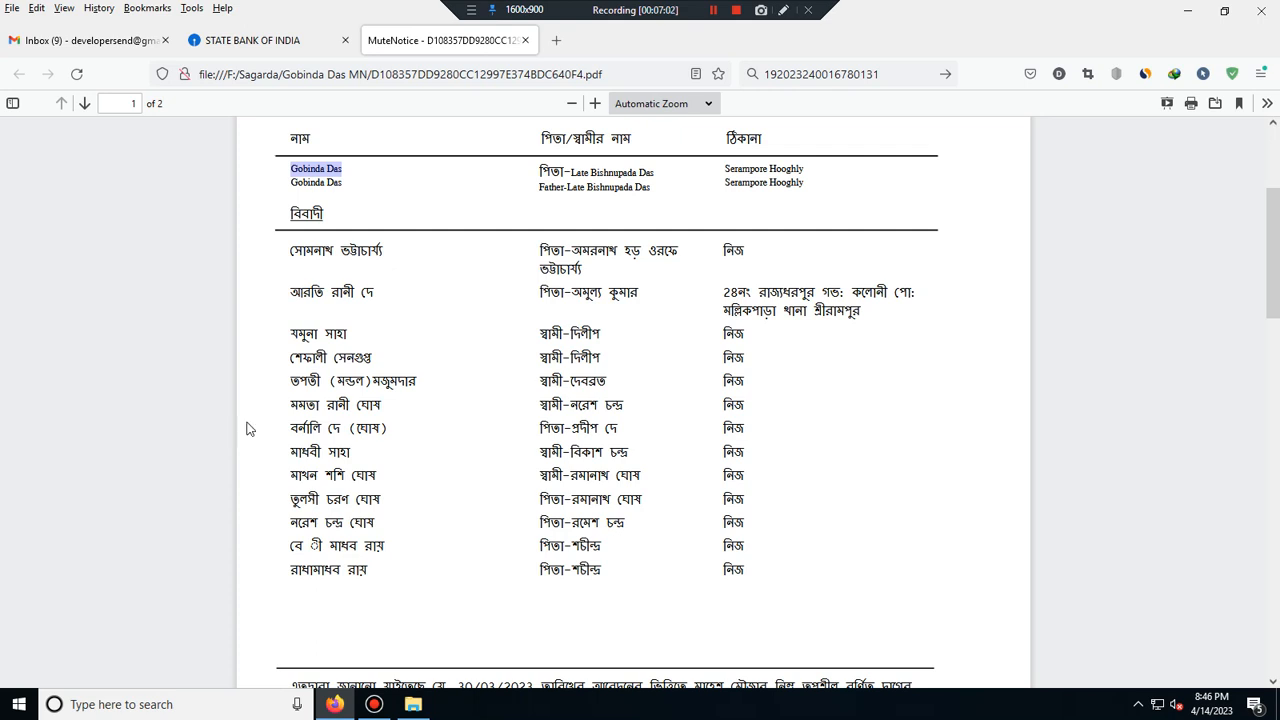
{"action": "left_click", "coordinate": [440, 412]}
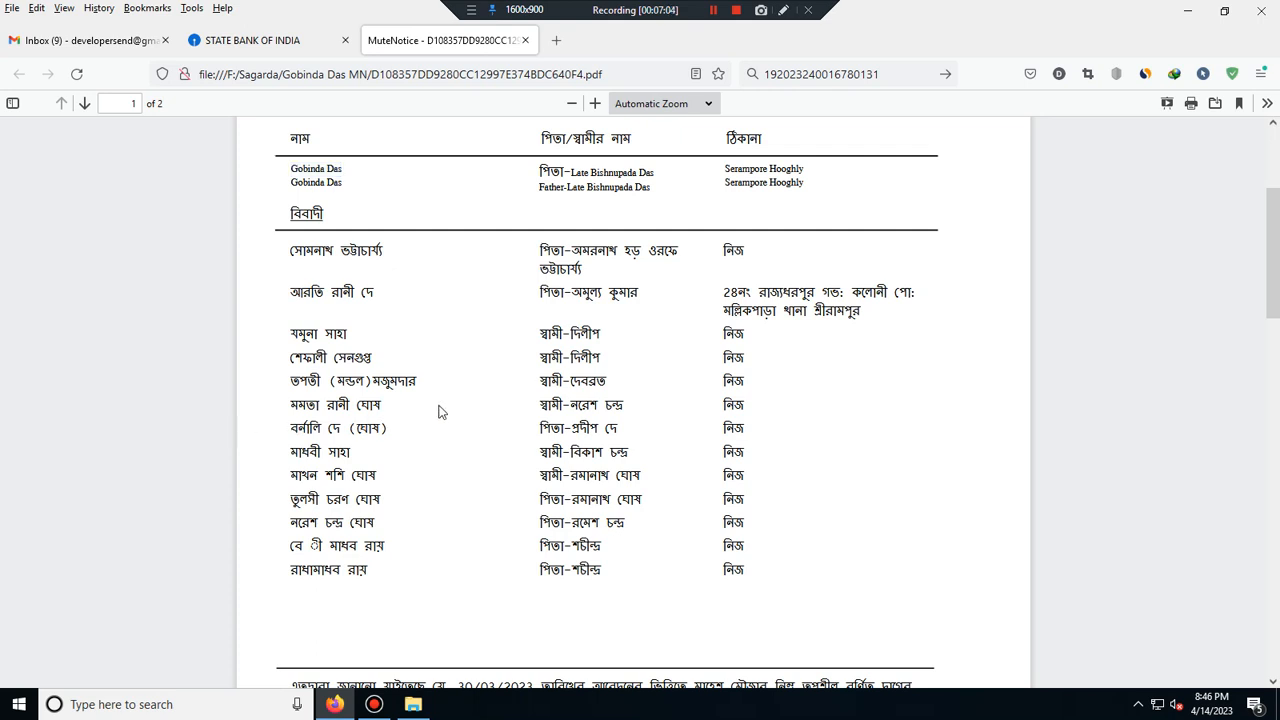